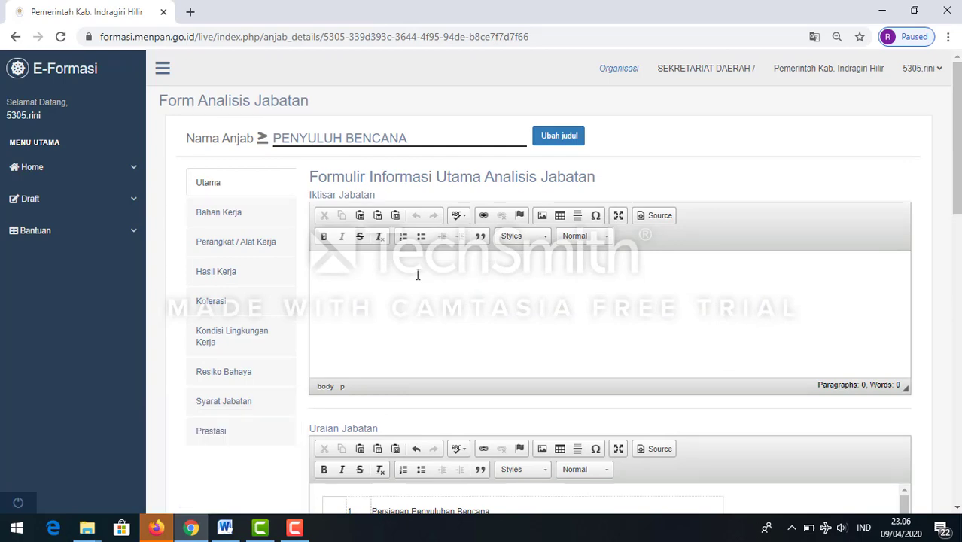
Paste the copied job summary into the Iktisar Jabatan field.
key(ctrl+v)
Copy the two Tanggung Jawab items from section 10 of the Word document into the web form's Tanggung Jawab field.
scroll(416, 274, down, 6)
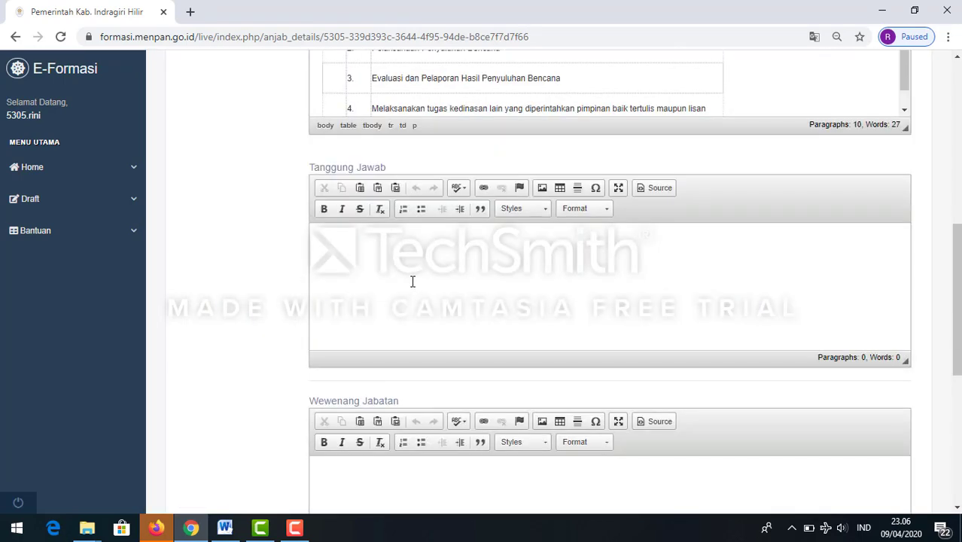
click(224, 528)
scroll(264, 430, down, 3)
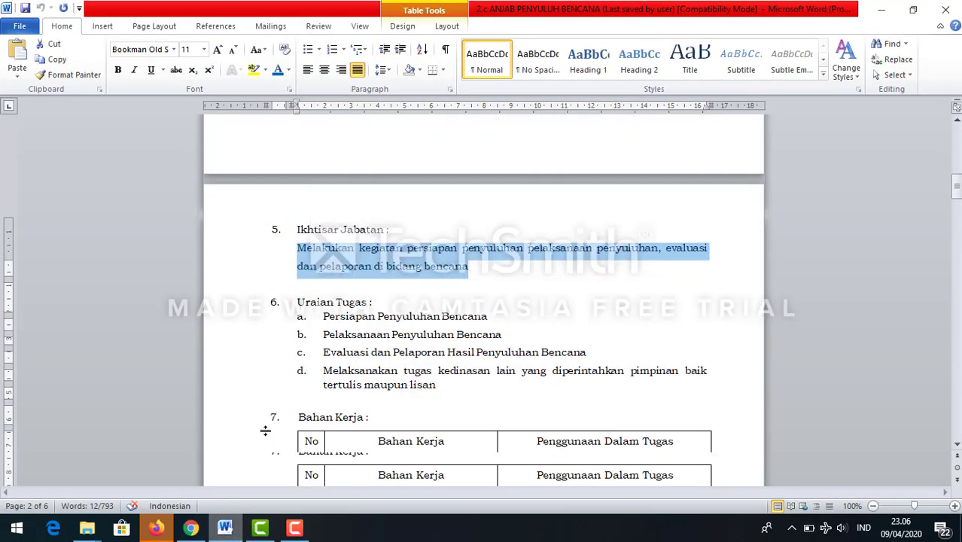
scroll(265, 430, down, 10)
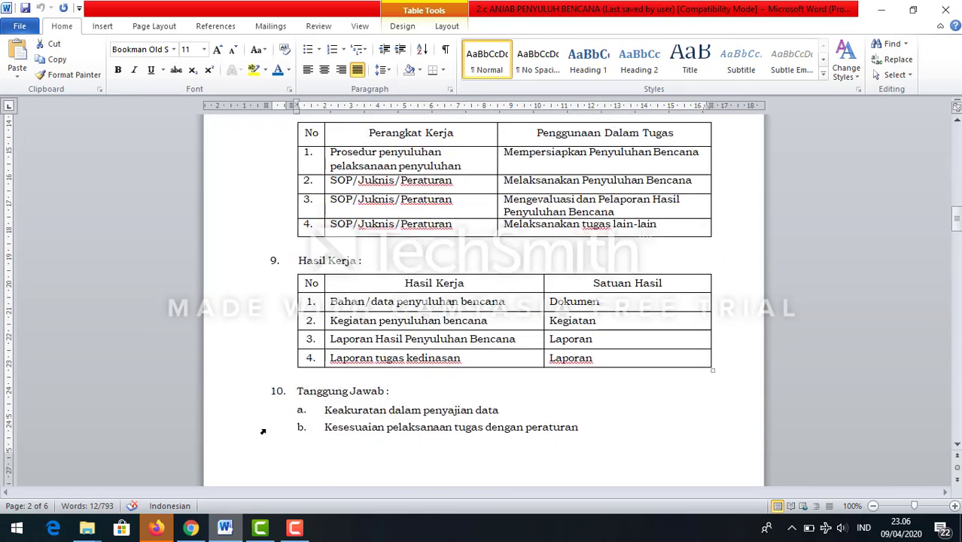
scroll(262, 431, down, 3)
drag(312, 308, 326, 336)
key(ctrl+c)
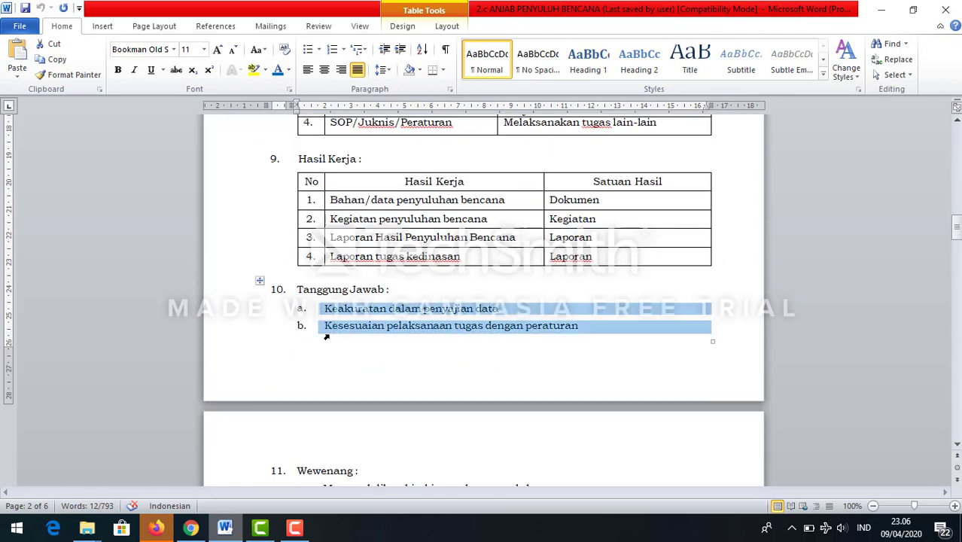
click(238, 531)
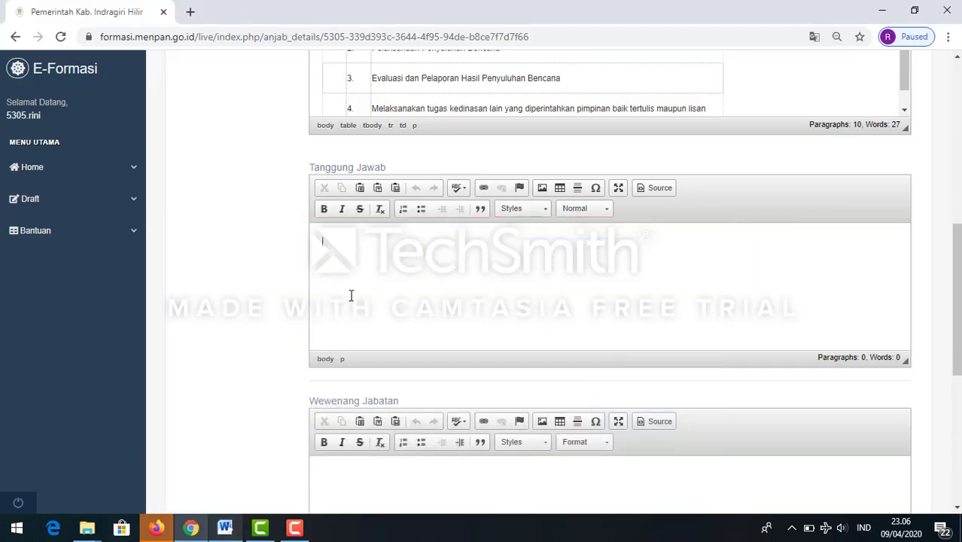
key(ctrl+v)
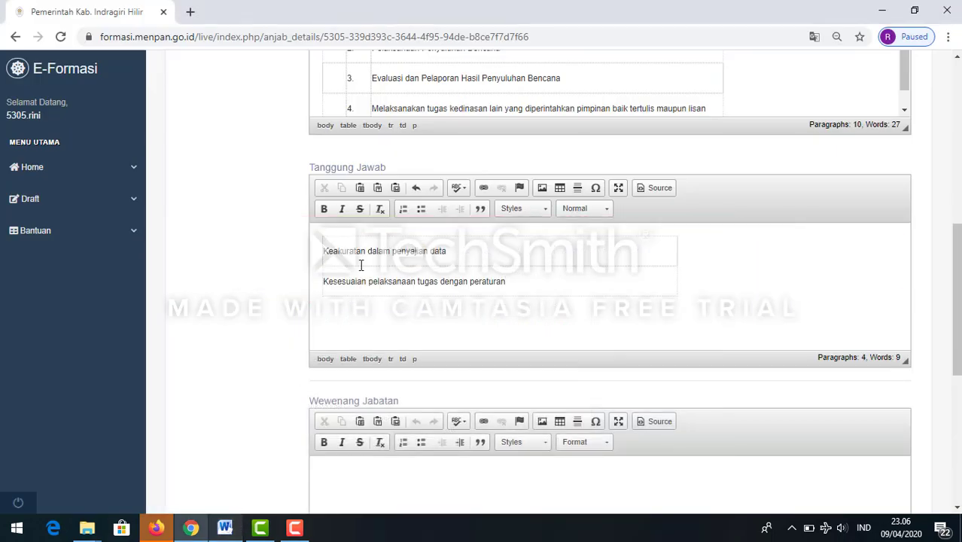
Number the two pasted Tanggung Jawab lines "1." and "2.".
text(1.)
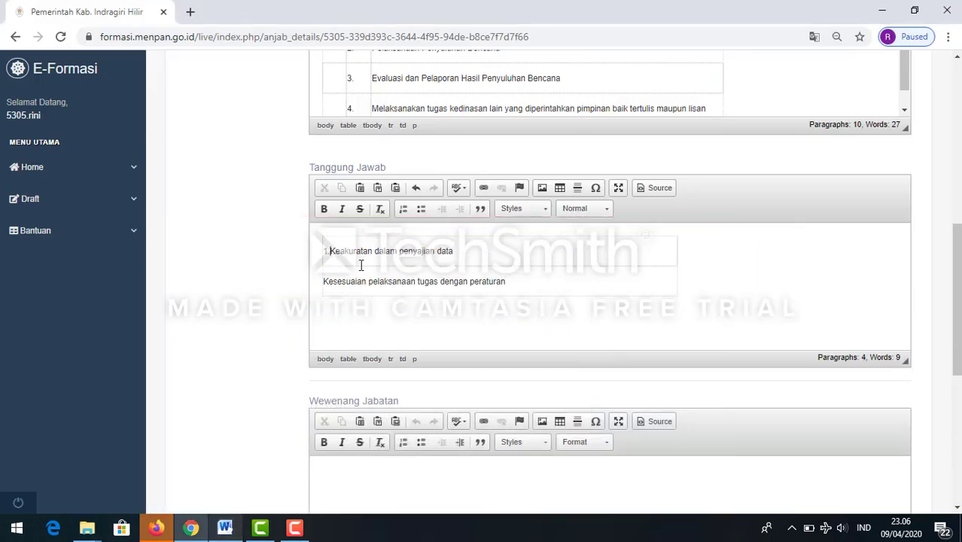
click(325, 281)
text(2.)
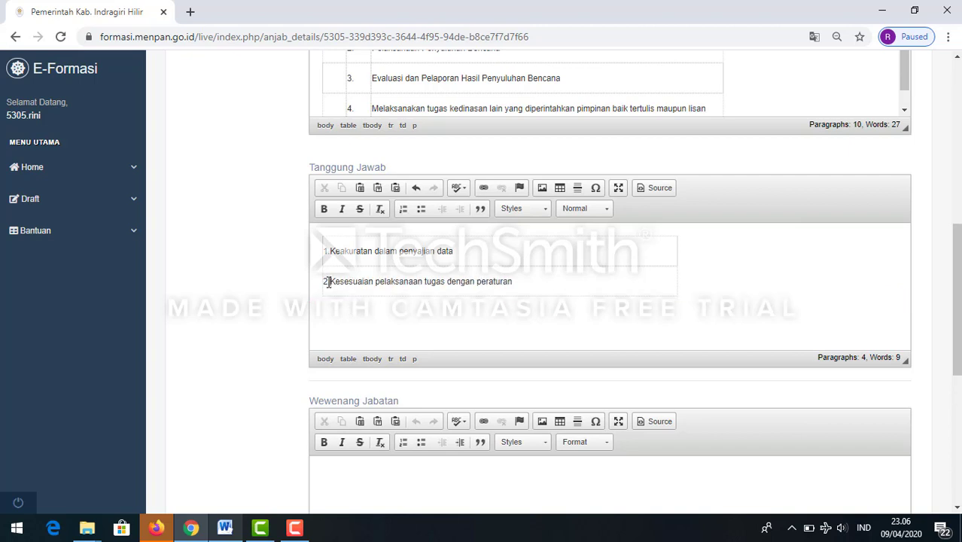
Copy the four Wewenang items from section 11 of the Word document into the web form's Wewenang Jabatan field.
click(338, 485)
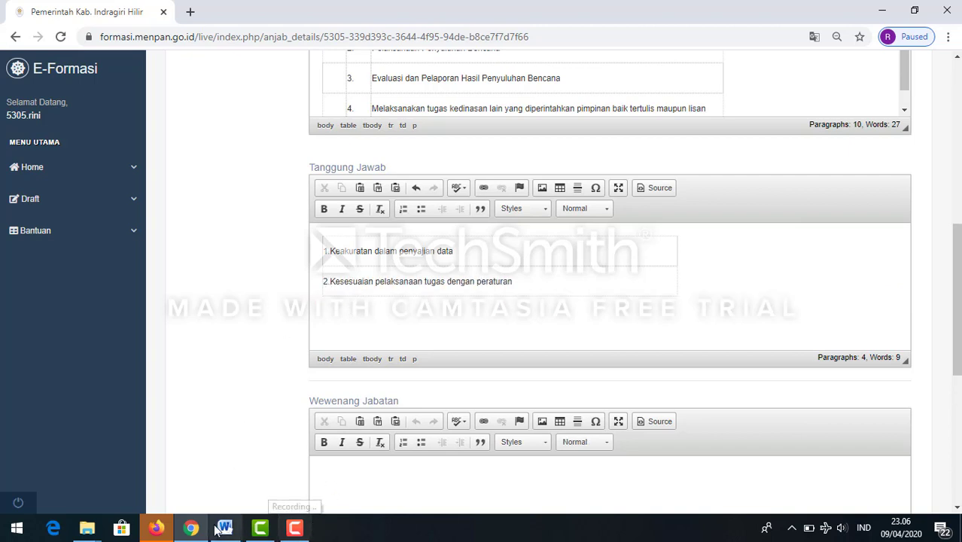
mouse_move(210, 534)
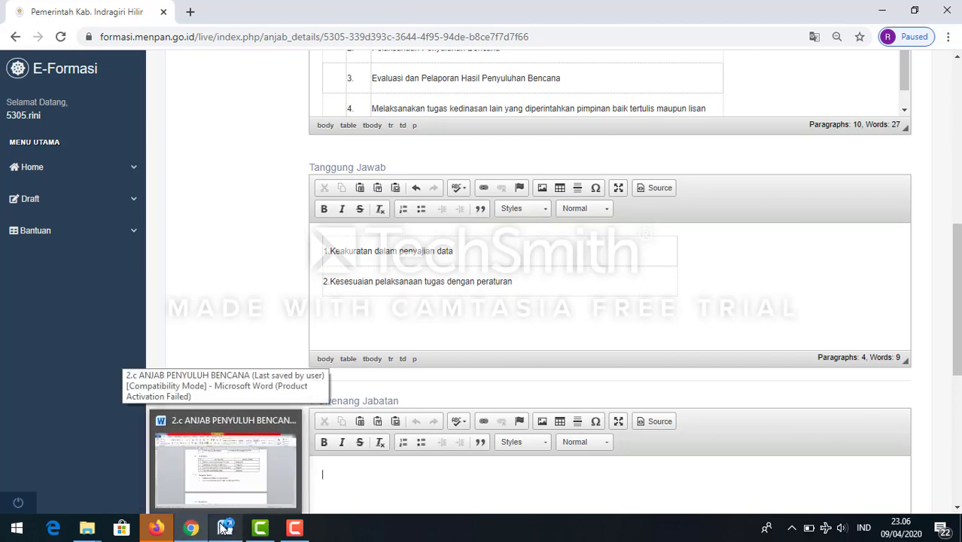
click(223, 529)
scroll(291, 448, down, 3)
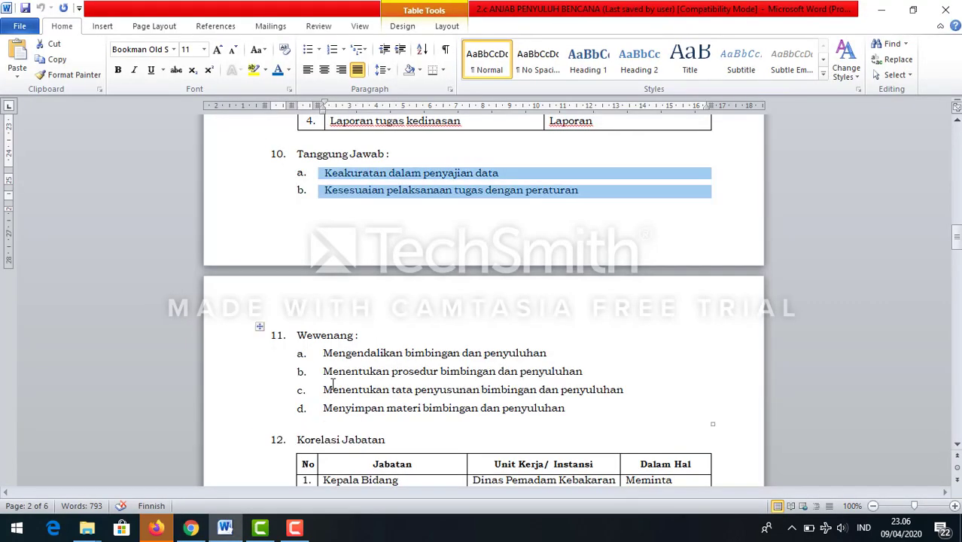
drag(316, 353, 326, 410)
key(ctrl+c)
click(231, 529)
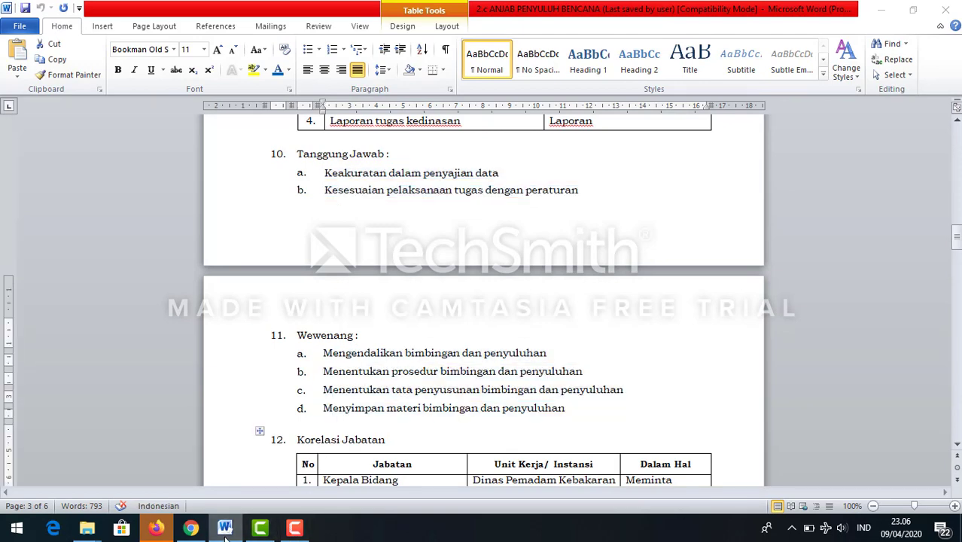
click(316, 463)
scroll(333, 456, down, 3)
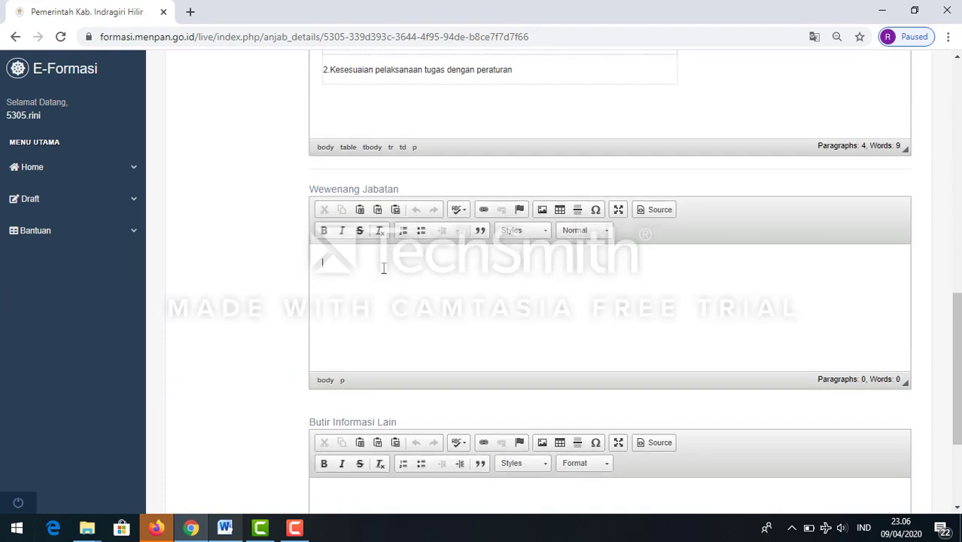
key(ctrl+v)
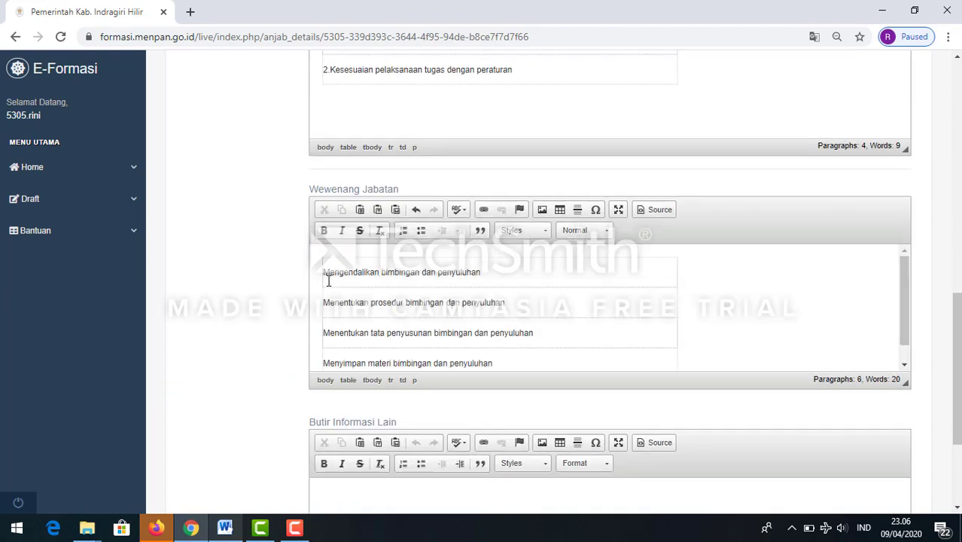
Number the first three Wewenang Jabatan lines "1.", "2." and "3.".
text(1.)
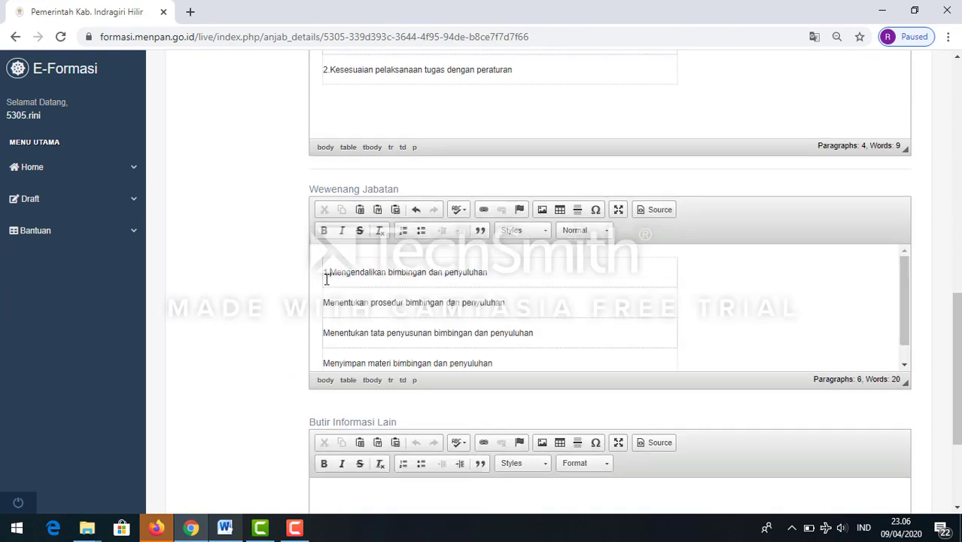
click(324, 301)
text(2.)
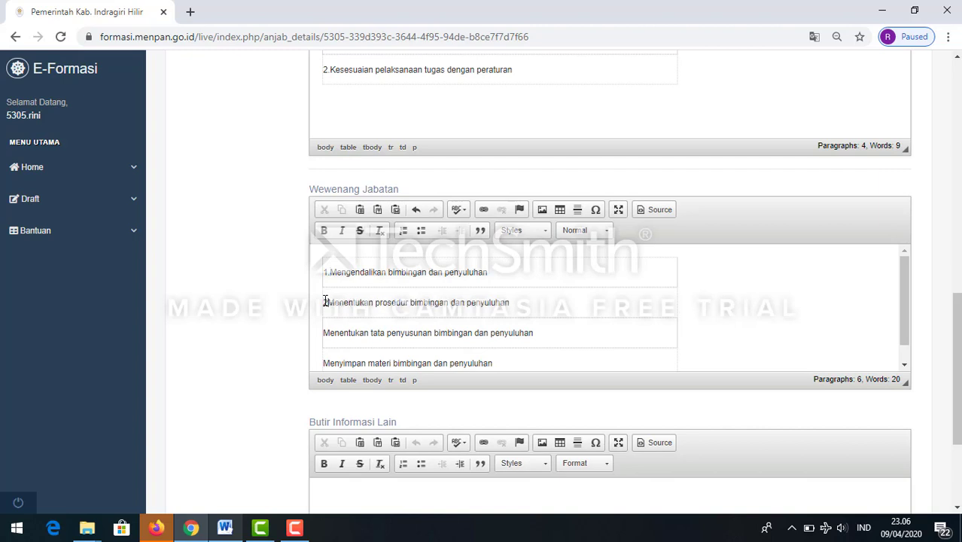
click(324, 333)
text(3)
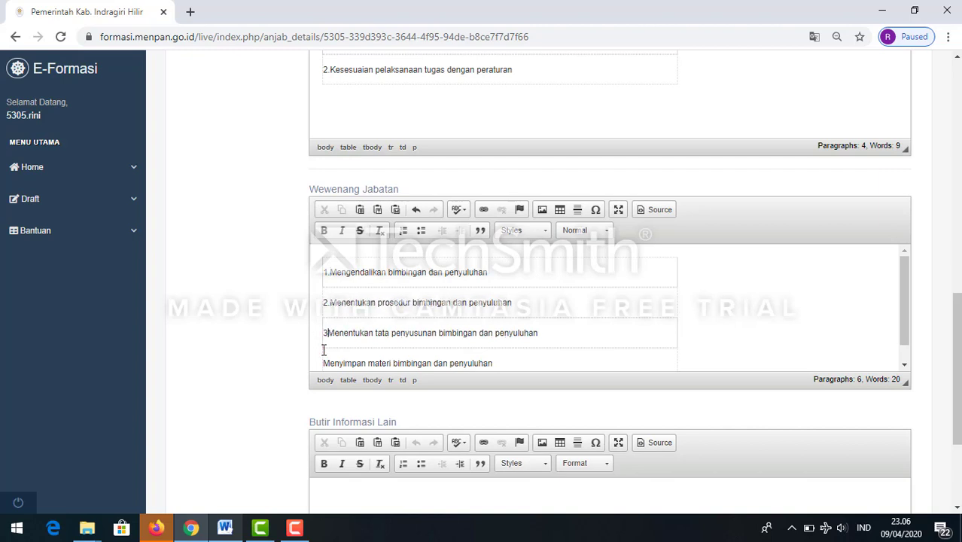
text(.)
click(322, 365)
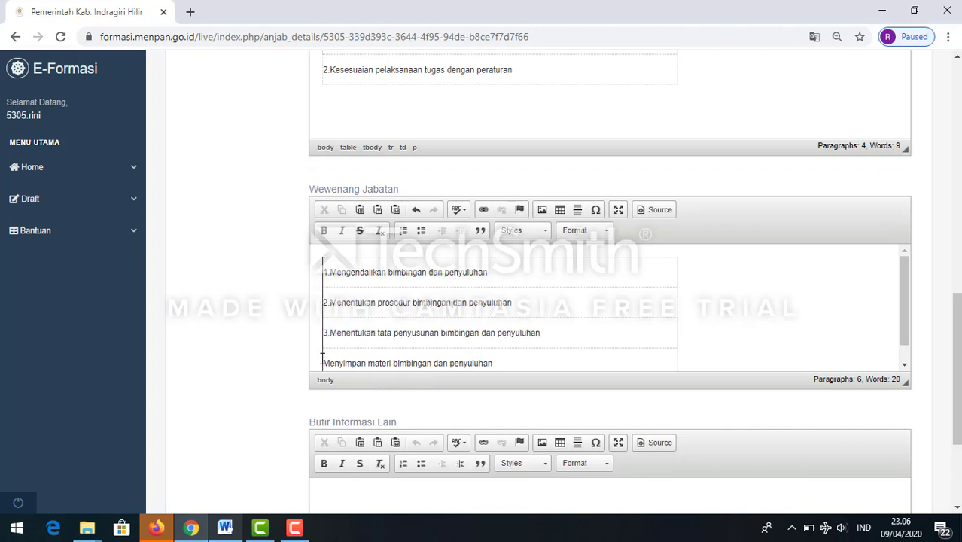
text(4)
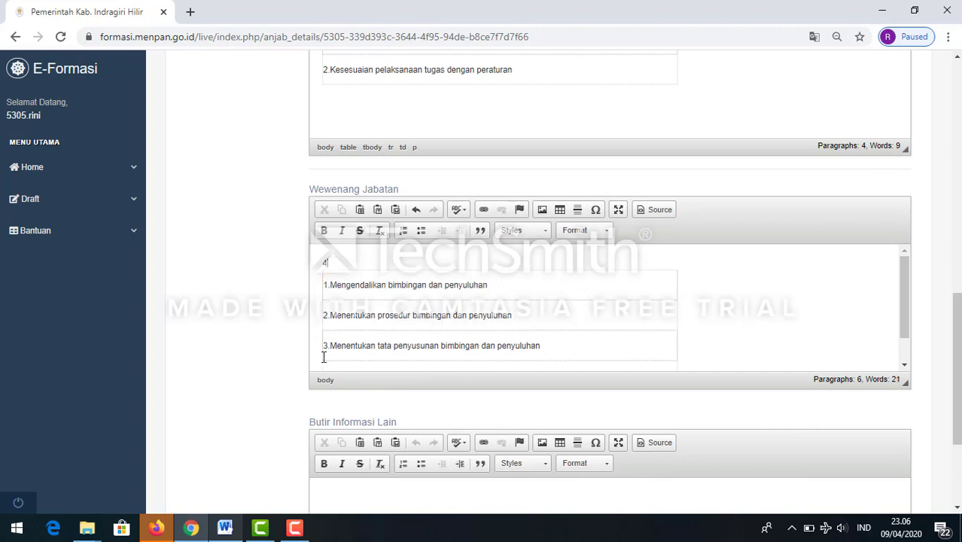
key(ctrl+z)
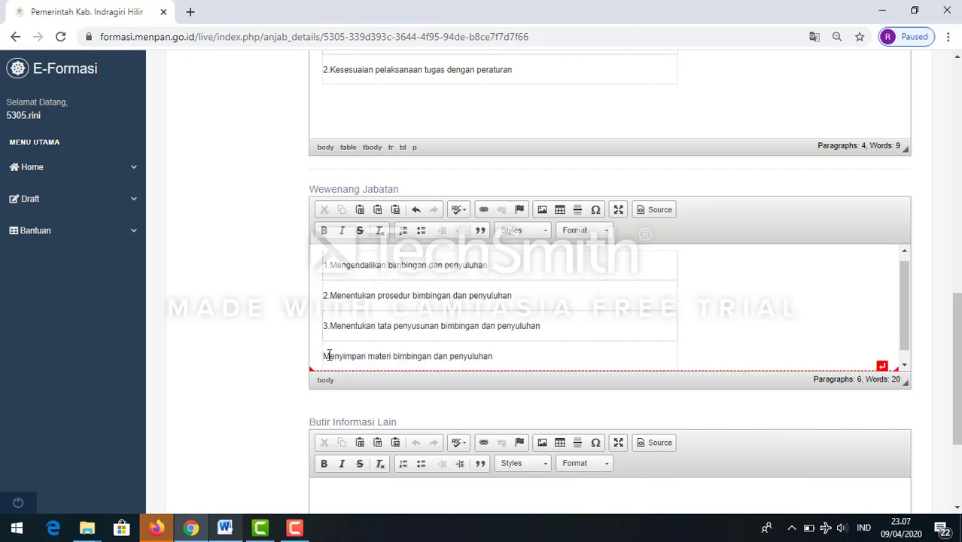
Number the "Menyimpan materi bimbingan dan penyuluhan" line "4." and save the main information form.
click(324, 355)
text(4.)
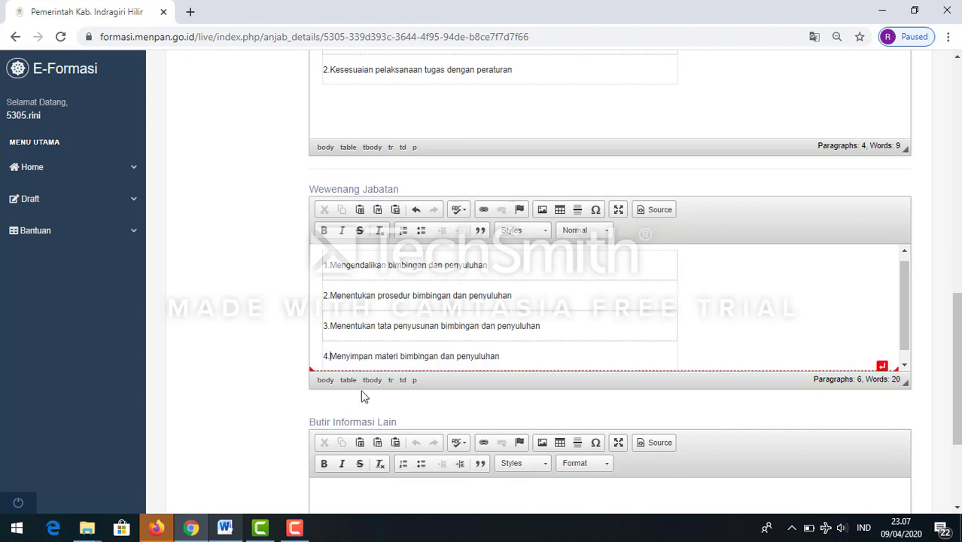
scroll(361, 391, down, 2)
scroll(571, 440, down, 1)
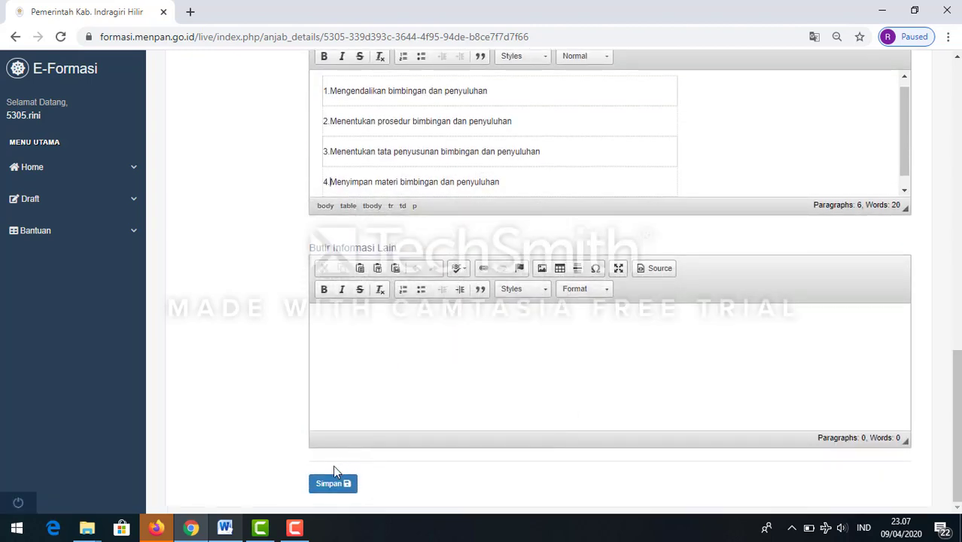
click(333, 483)
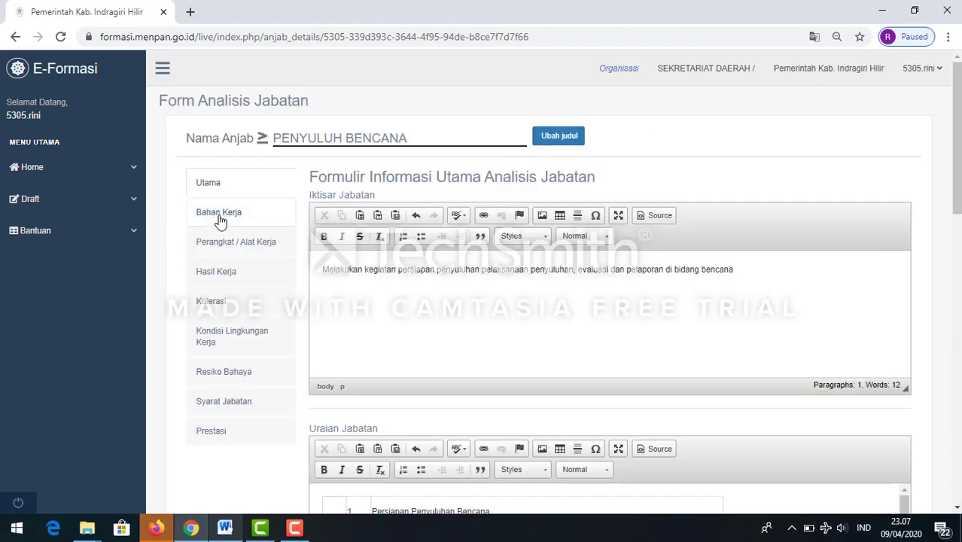
Open a new entry form in the Bahan Kerja section.
click(219, 218)
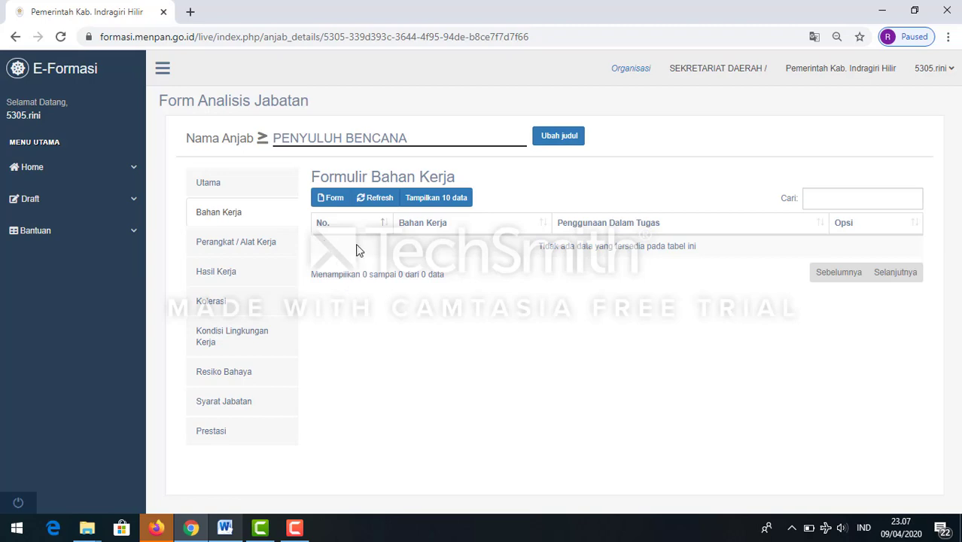
click(328, 209)
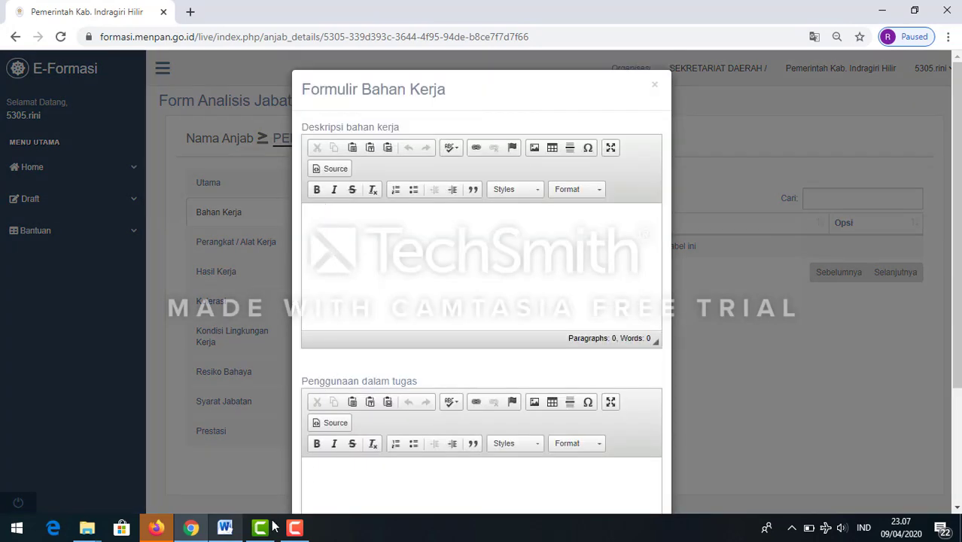
Copy "Surat/naskah dinas pelaksanaan pedoman penyuluhan" from the Word document's Bahan Kerja table into the entry form's Deskripsi bahan kerja field.
click(225, 527)
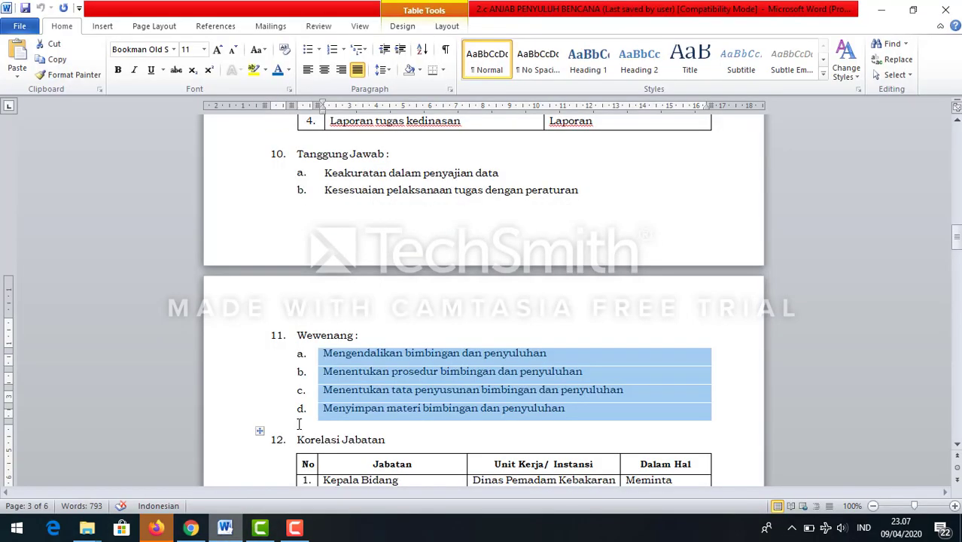
scroll(298, 424, up, 12)
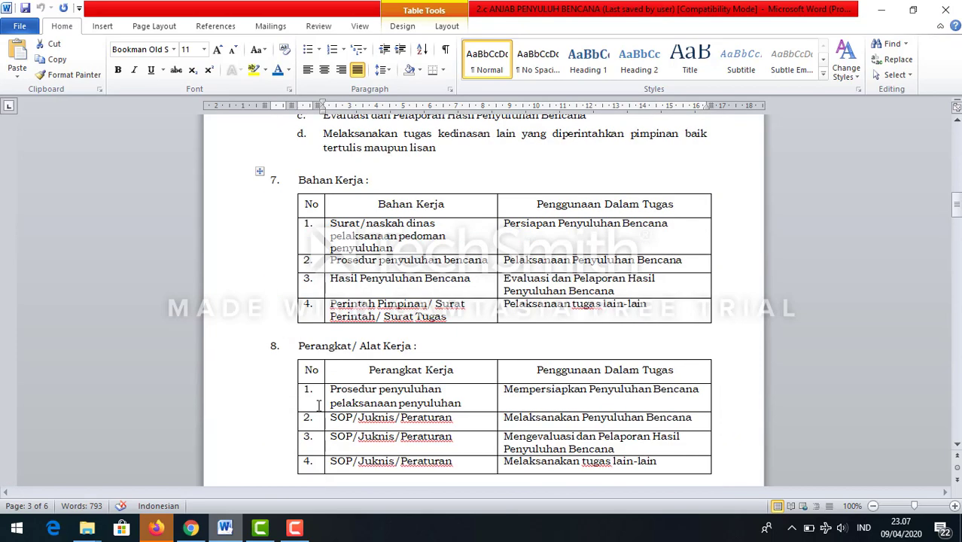
scroll(318, 406, up, 2)
drag(331, 290, 430, 317)
key(ctrl+c)
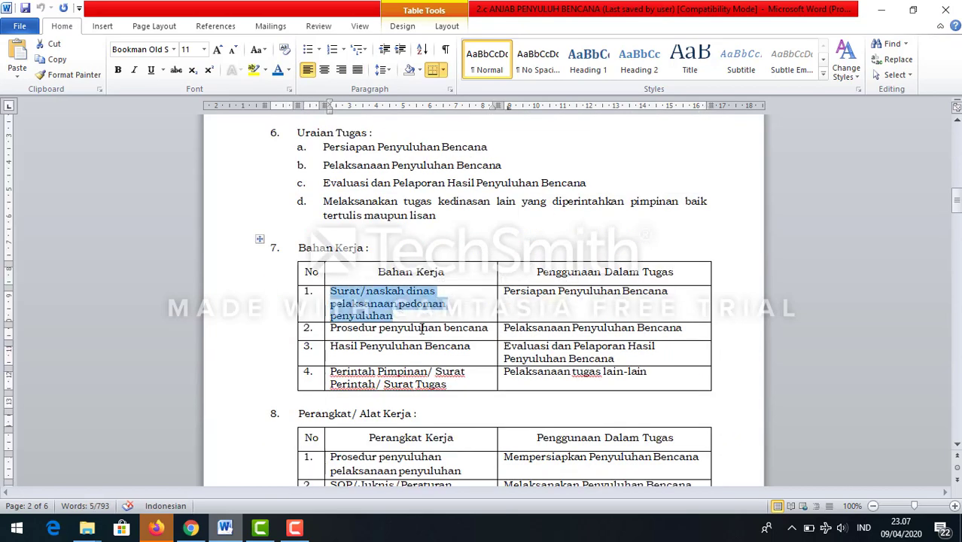
click(191, 527)
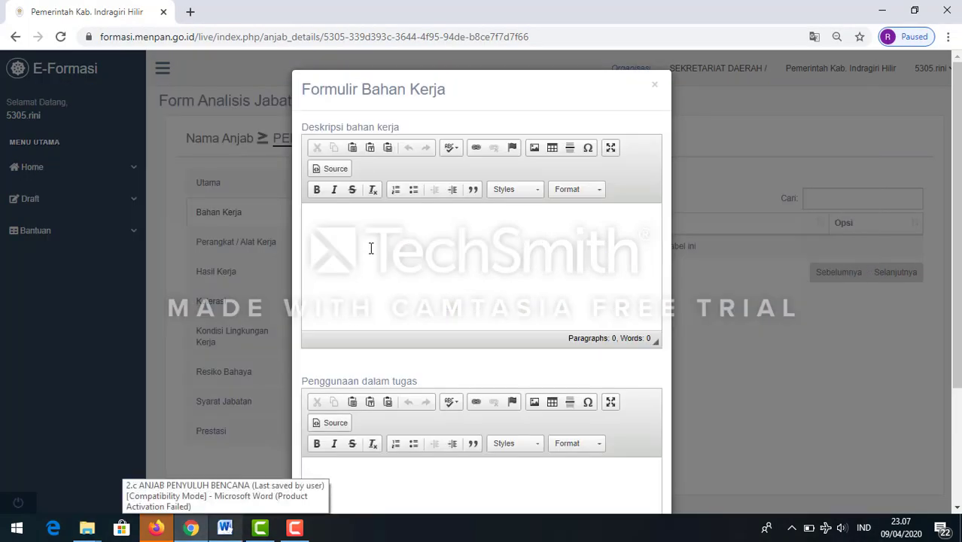
scroll(370, 241, down, 2)
scroll(374, 152, up, 2)
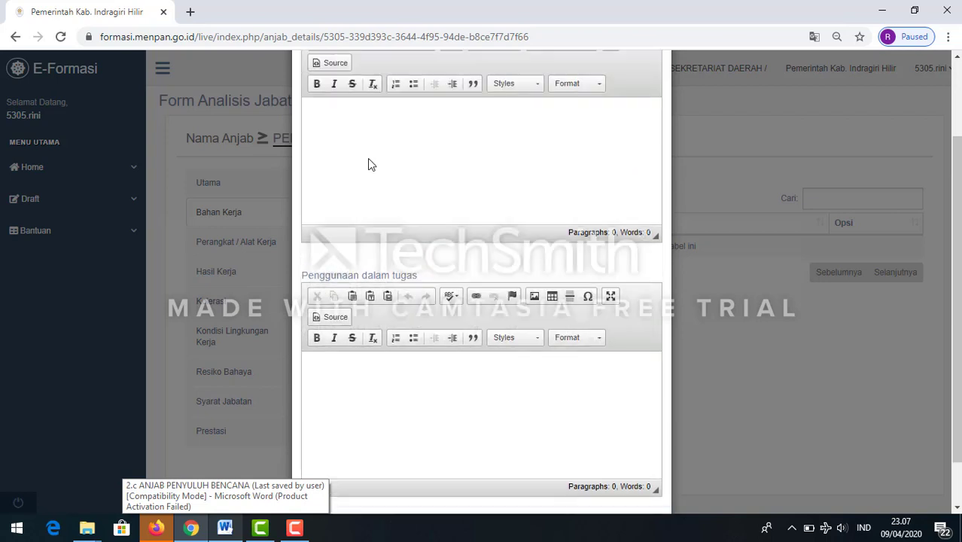
click(346, 198)
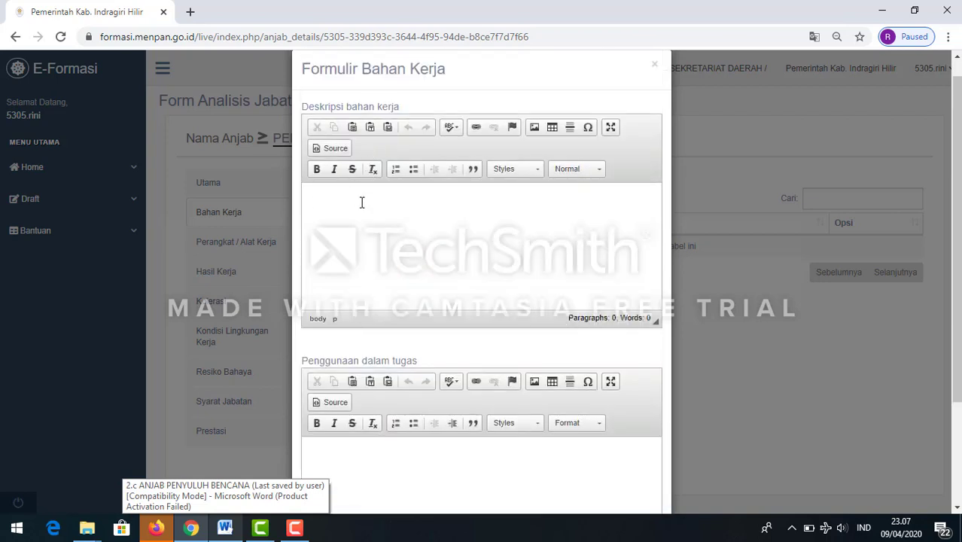
key(ctrl+v)
Copy "Persiapan Penyuluhan Bencana" from row 1 of the Word document's Bahan Kerja table into Penggunaan dalam tugas and save the entry.
click(332, 464)
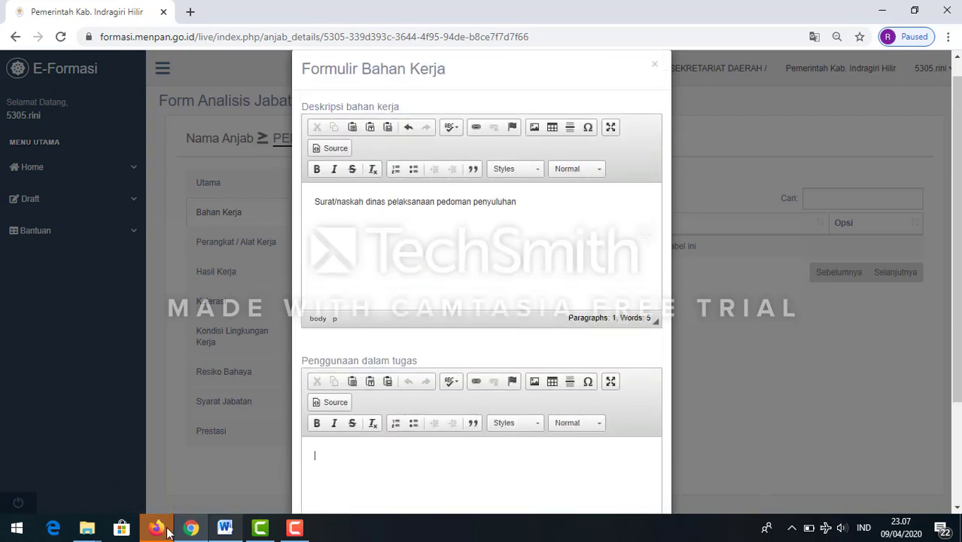
click(225, 527)
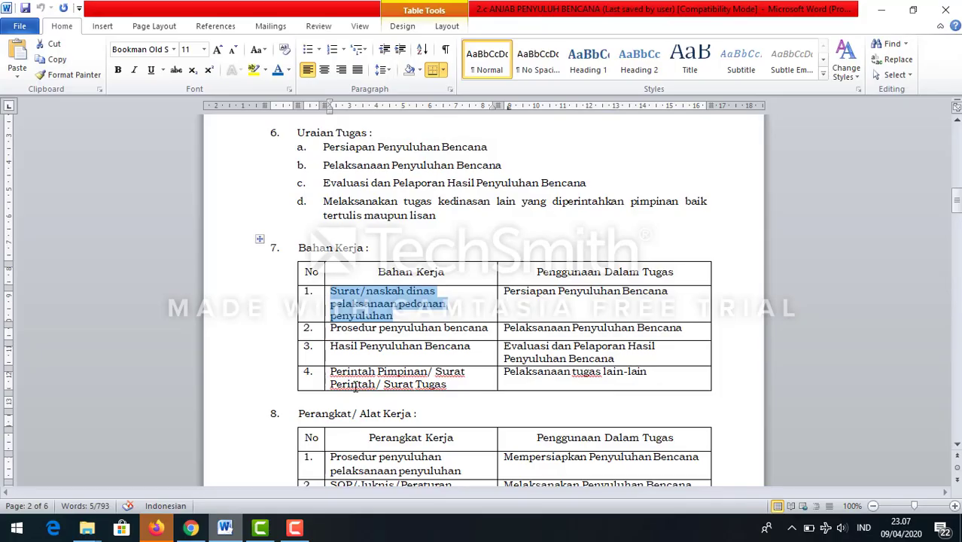
click(503, 295)
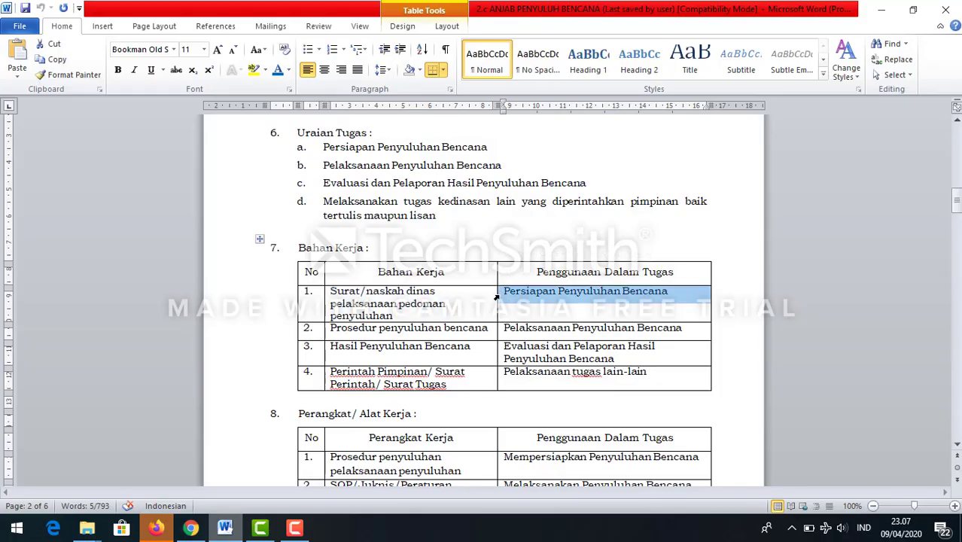
click(190, 526)
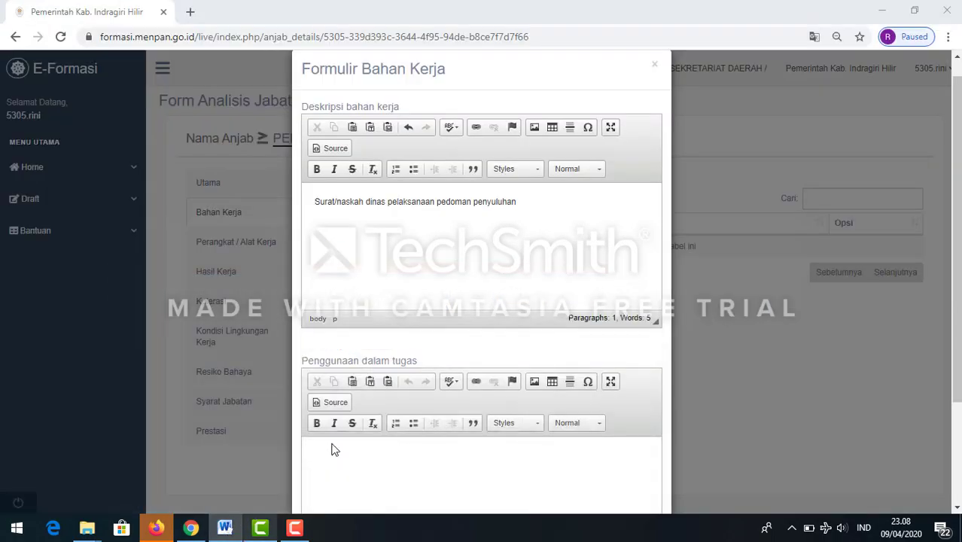
click(347, 452)
text(Persiapan Penyuluhan Bencana)
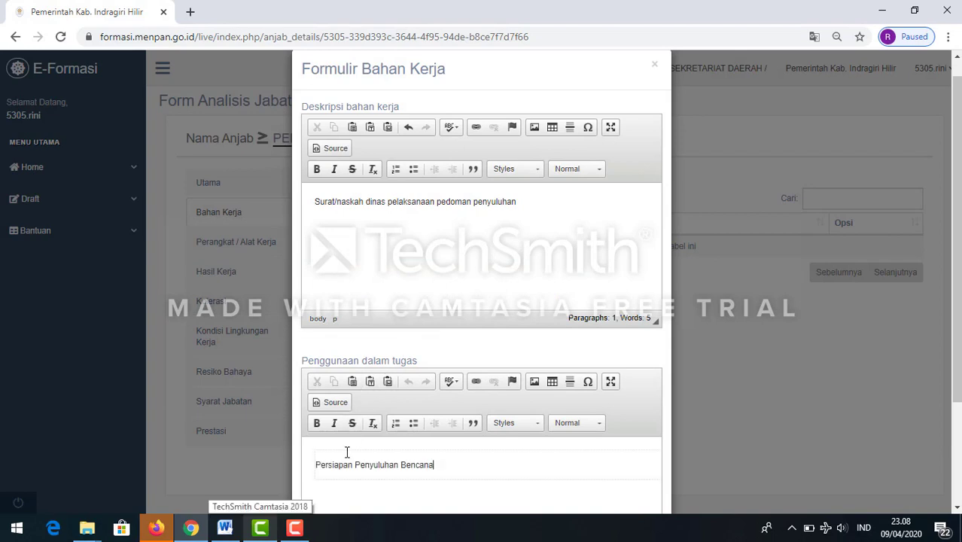
scroll(347, 452, down, 2)
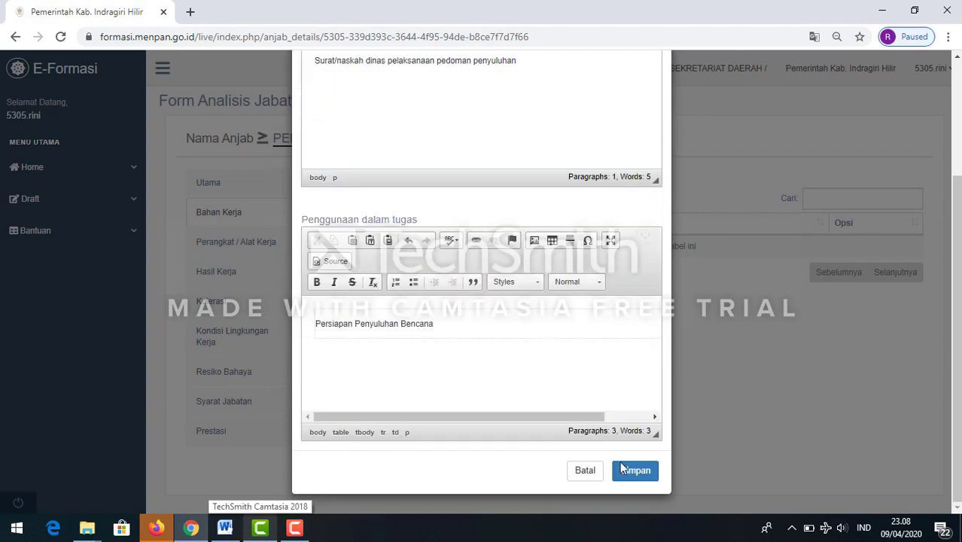
click(623, 471)
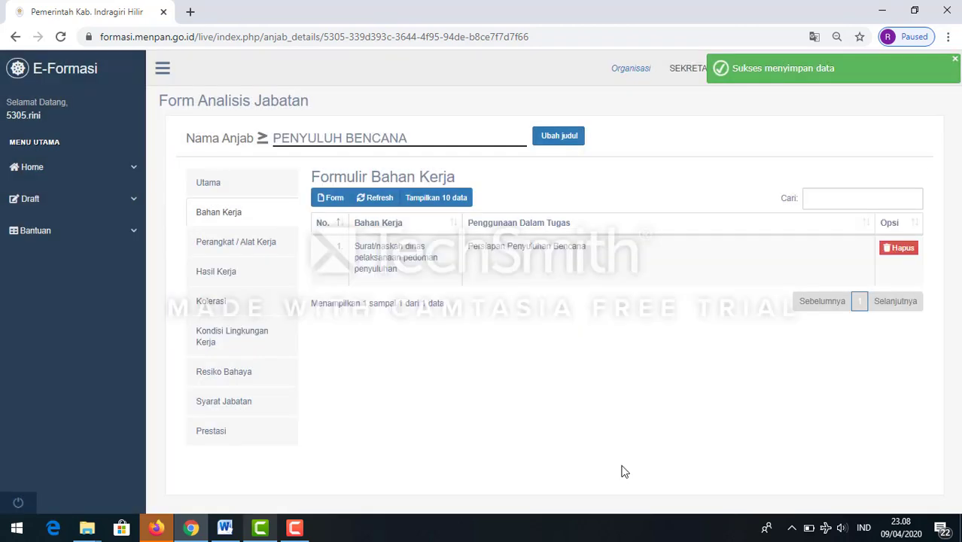
Open a new Bahan Kerja entry and copy "Prosedur penyuluhan bencana" from the Word document into its Deskripsi bahan kerja field.
click(322, 203)
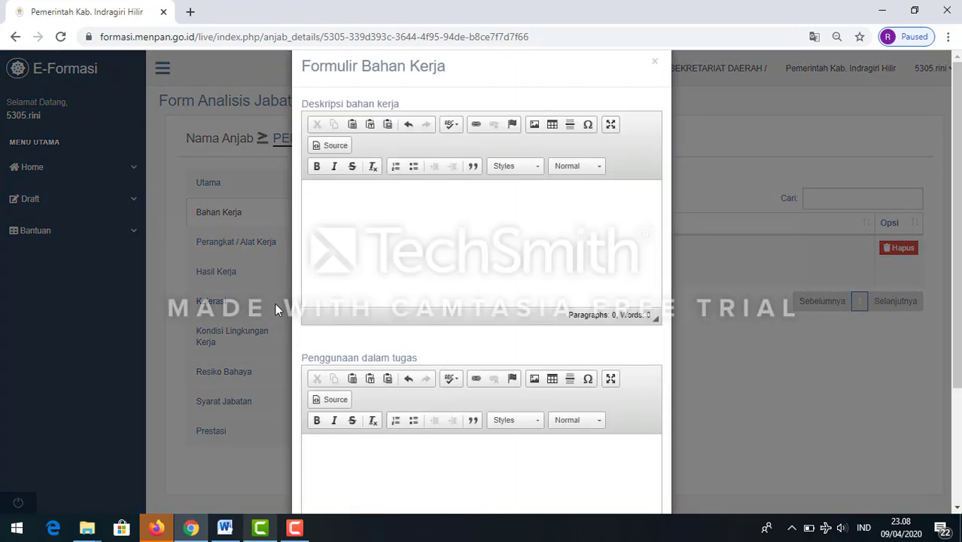
click(225, 528)
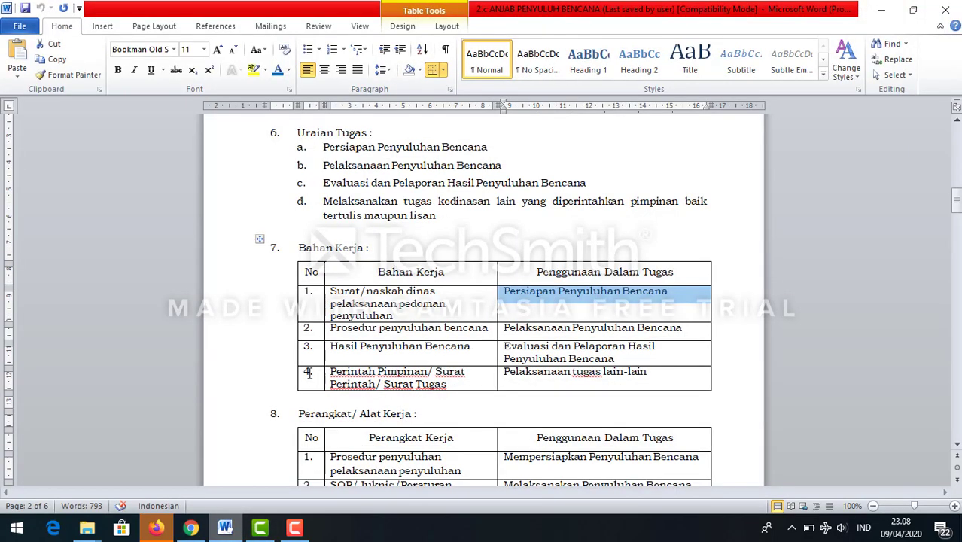
click(325, 328)
key(ctrl+c)
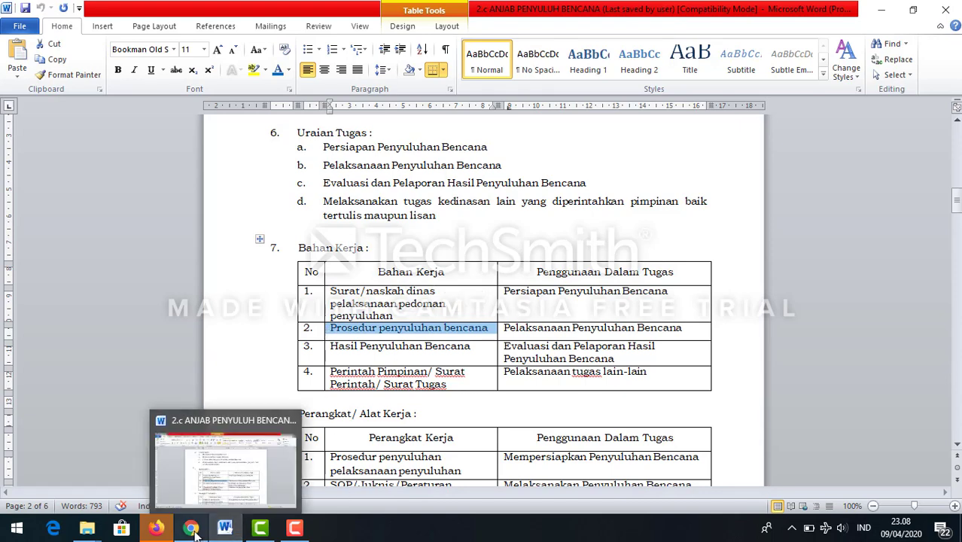
click(224, 528)
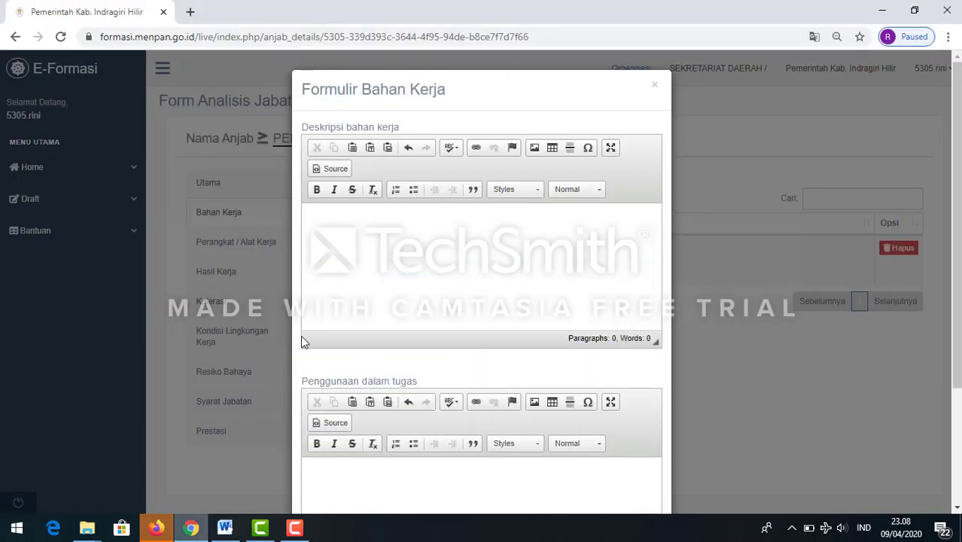
click(332, 230)
key(ctrl+v)
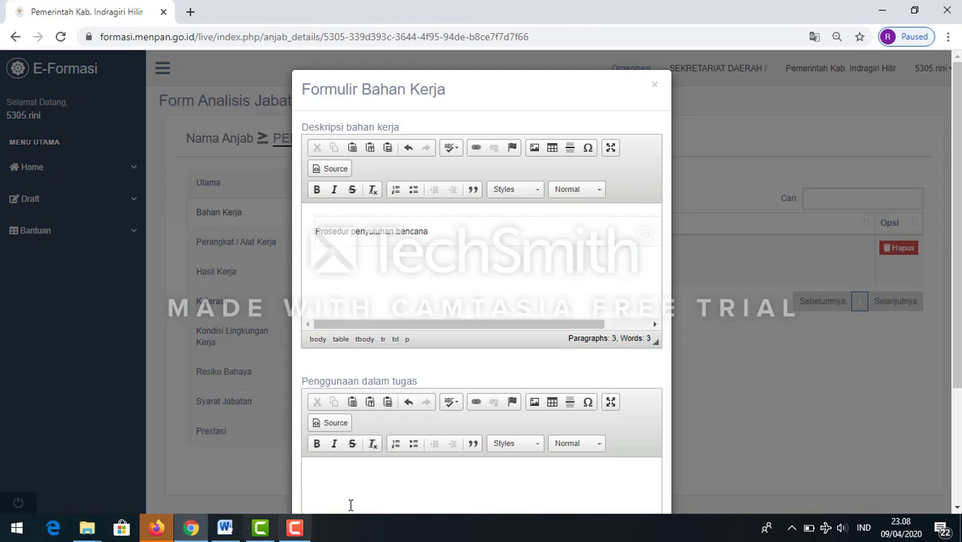
Copy "Pelaksanaan Penyuluhan Bencana" from row 2 of the Word document's Bahan Kerja table into Penggunaan dalam tugas and save the entry.
click(358, 483)
click(224, 528)
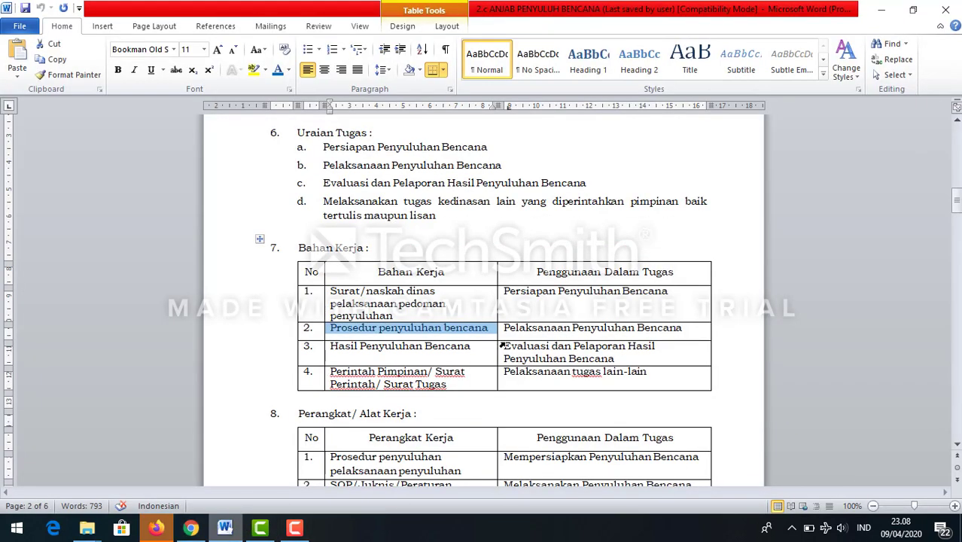
drag(511, 329, 706, 329)
key(ctrl+c)
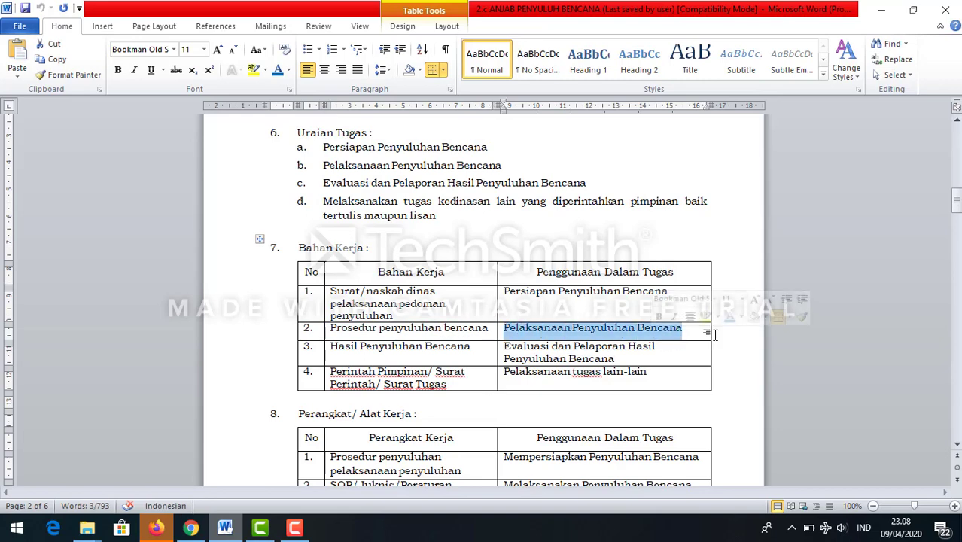
click(190, 528)
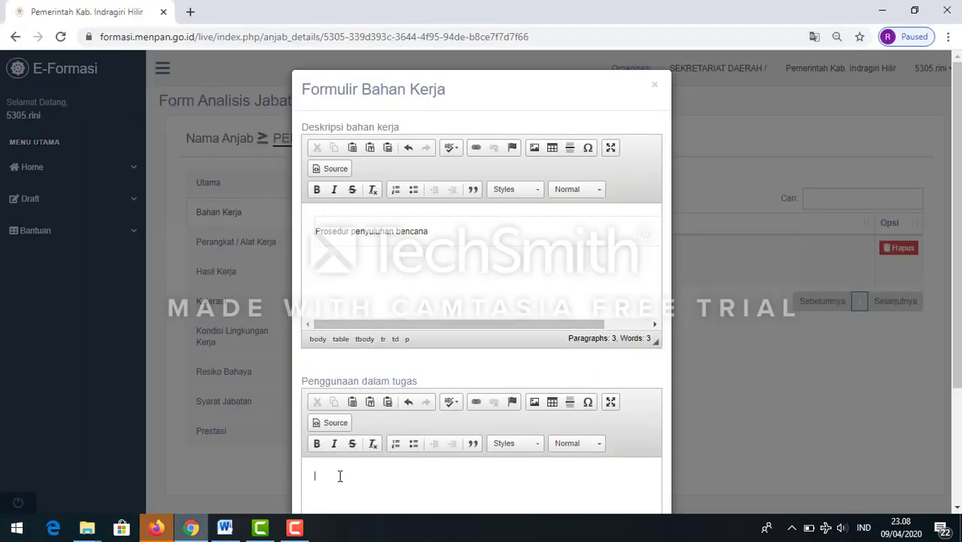
key(ctrl+v)
scroll(515, 487, down, 3)
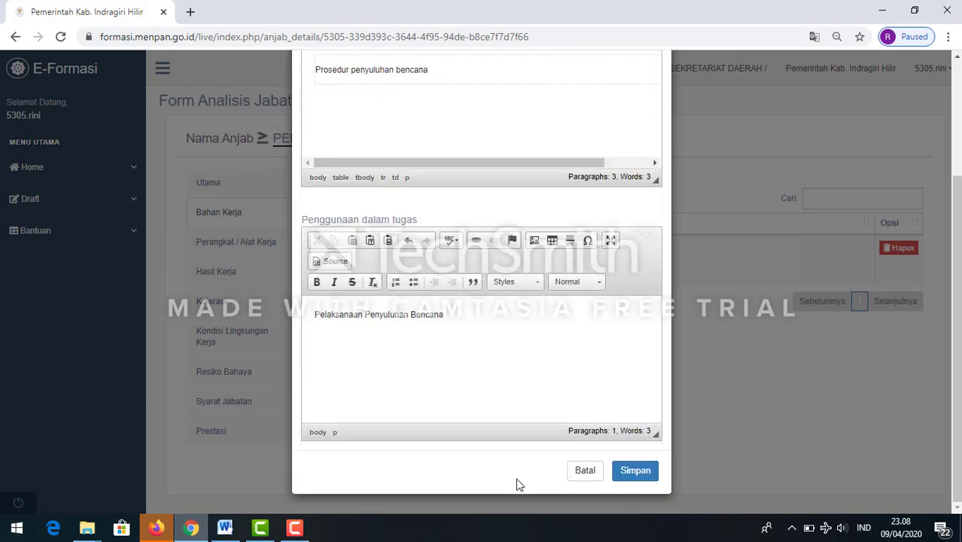
click(637, 471)
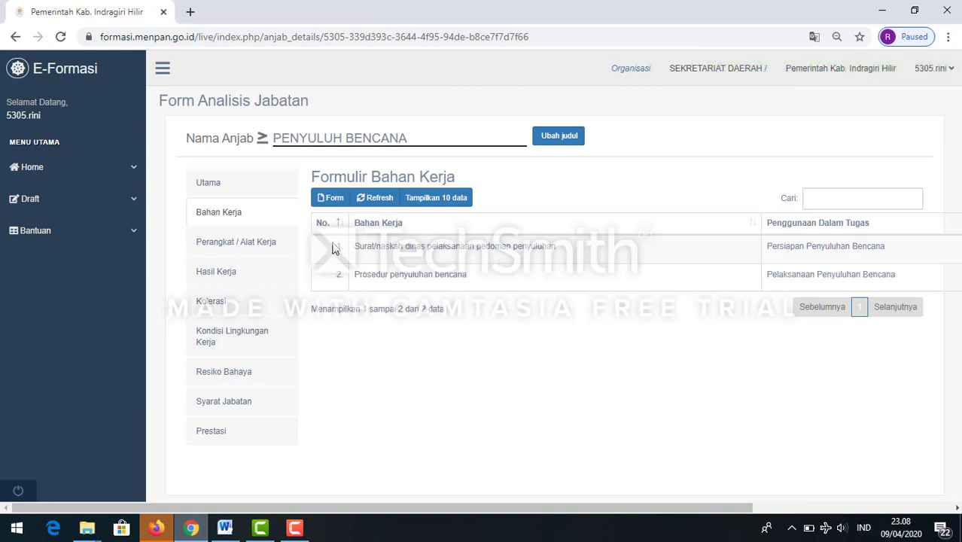
Open a new entry form in the Perangkat / Alat Kerja section, ready to fill in the Perangkat/Alat kerja field.
click(270, 251)
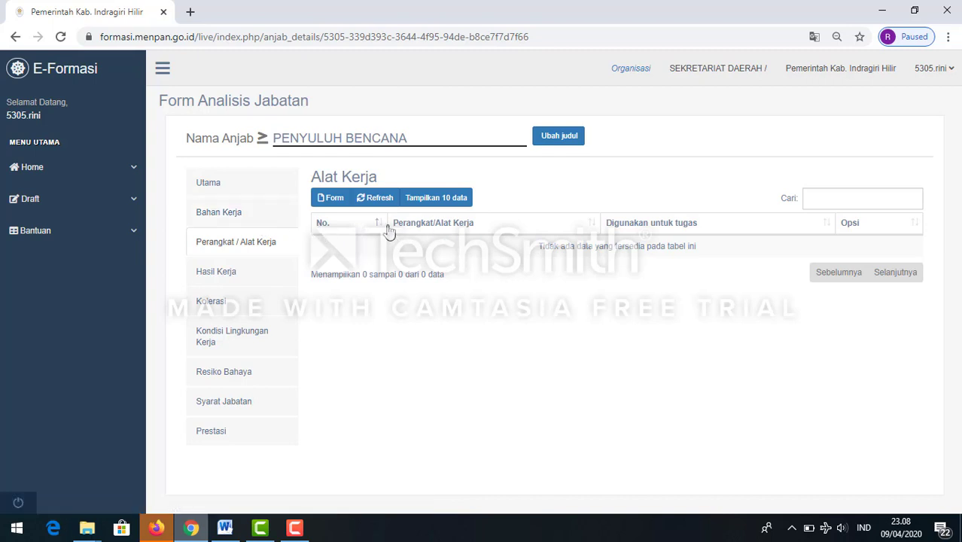
click(331, 199)
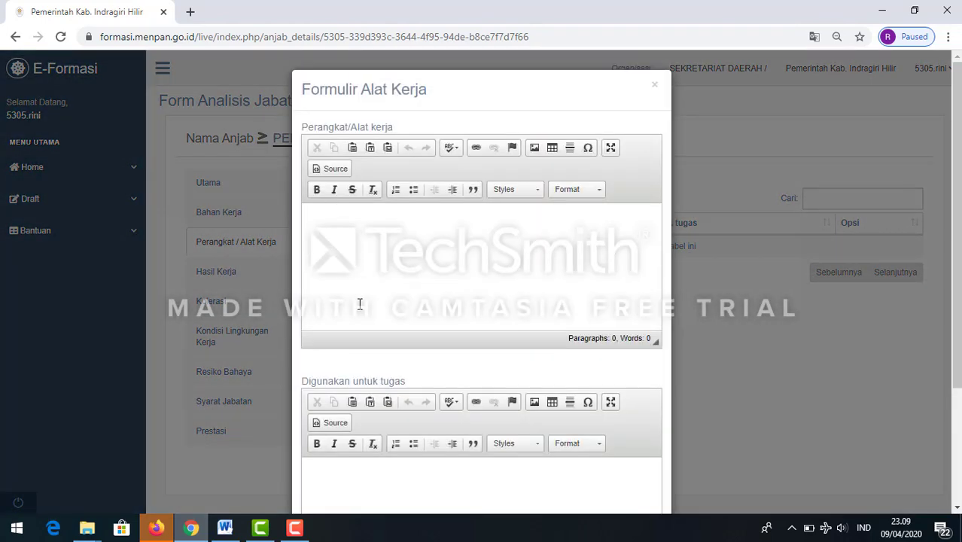
click(359, 303)
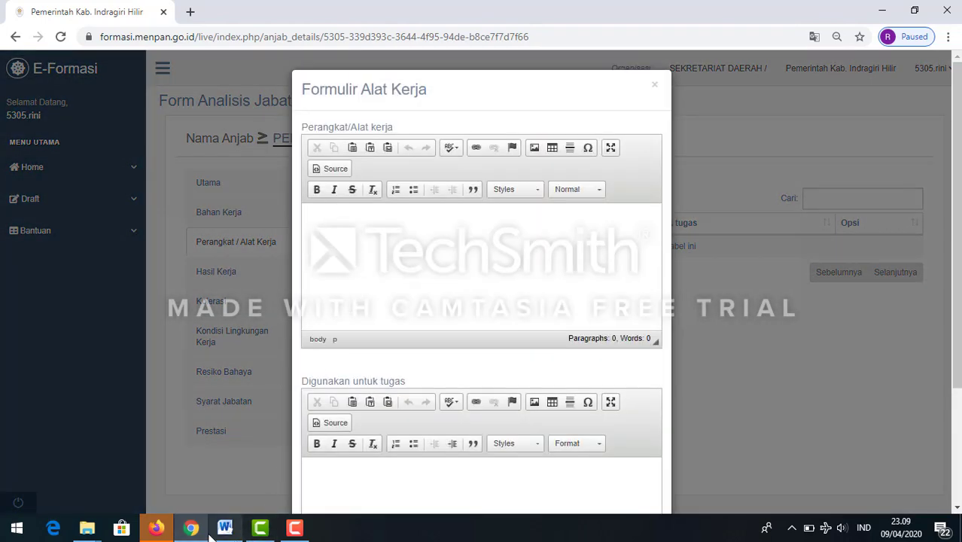
Copy "Prosedur penyuluhan pelaksanaan penyuluhan" from the Word document's Perangkat/Alat Kerja table into the entry form's Perangkat/Alat kerja field.
click(225, 527)
click(224, 529)
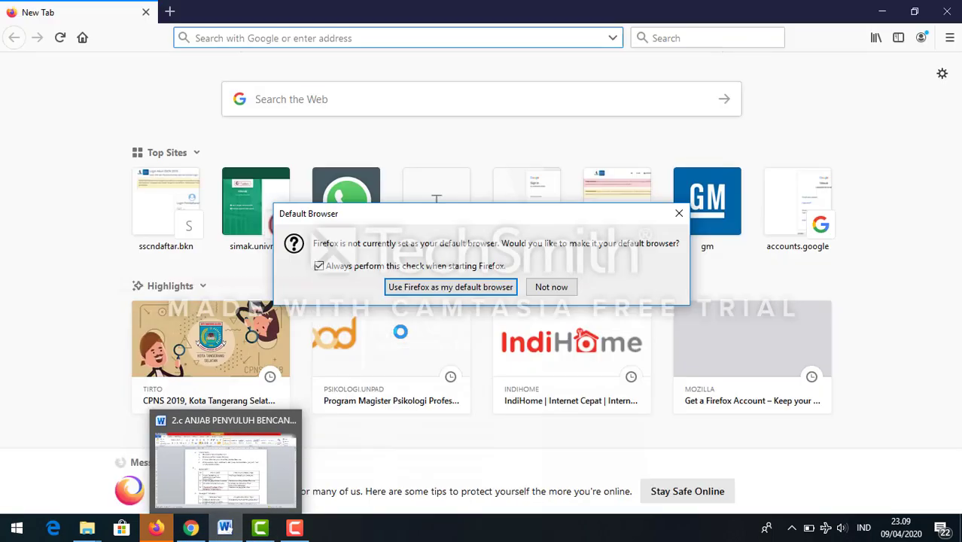
click(226, 528)
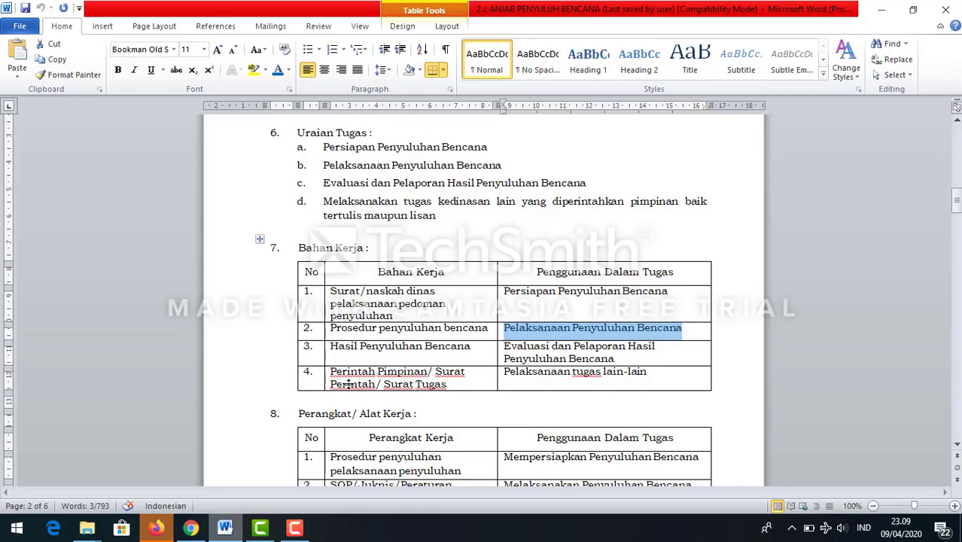
scroll(383, 430, down, 3)
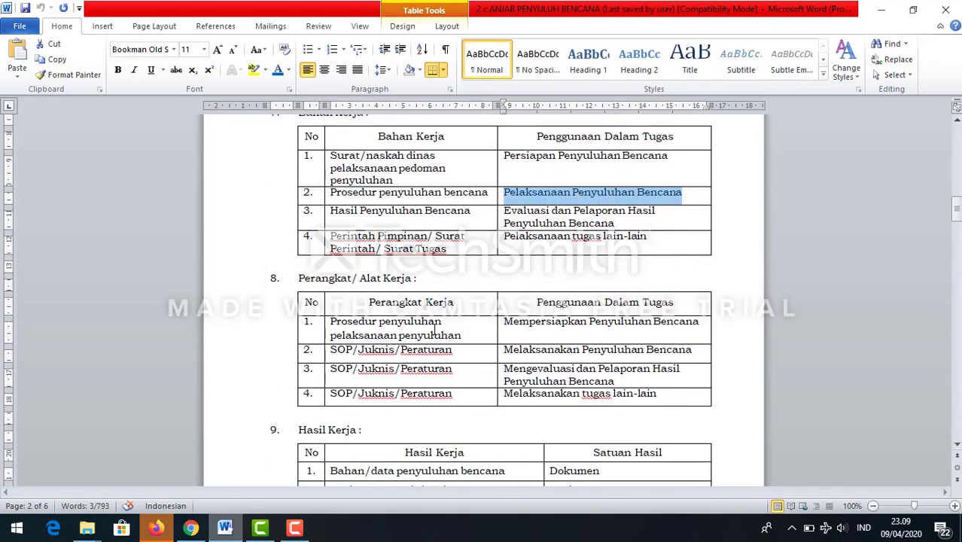
drag(477, 341, 348, 329)
key(ctrl+c)
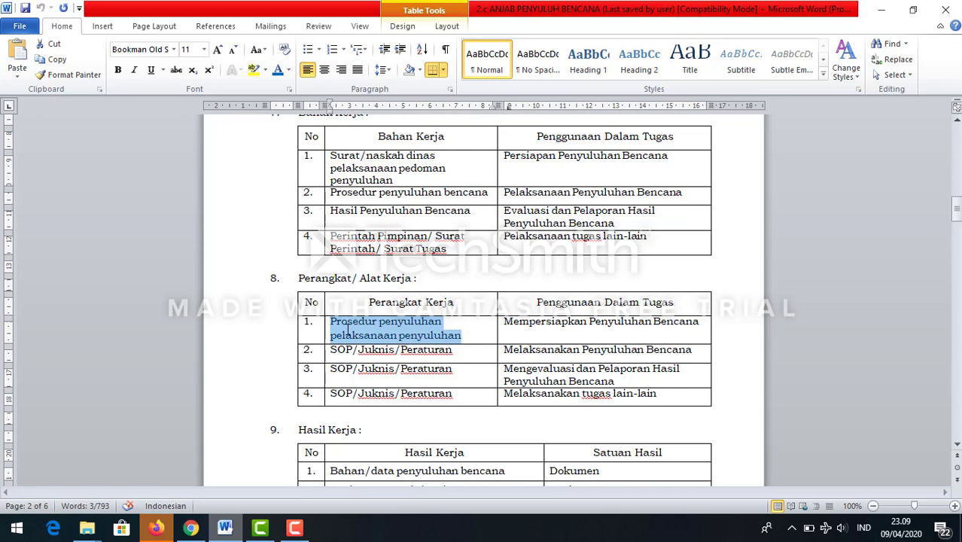
click(215, 531)
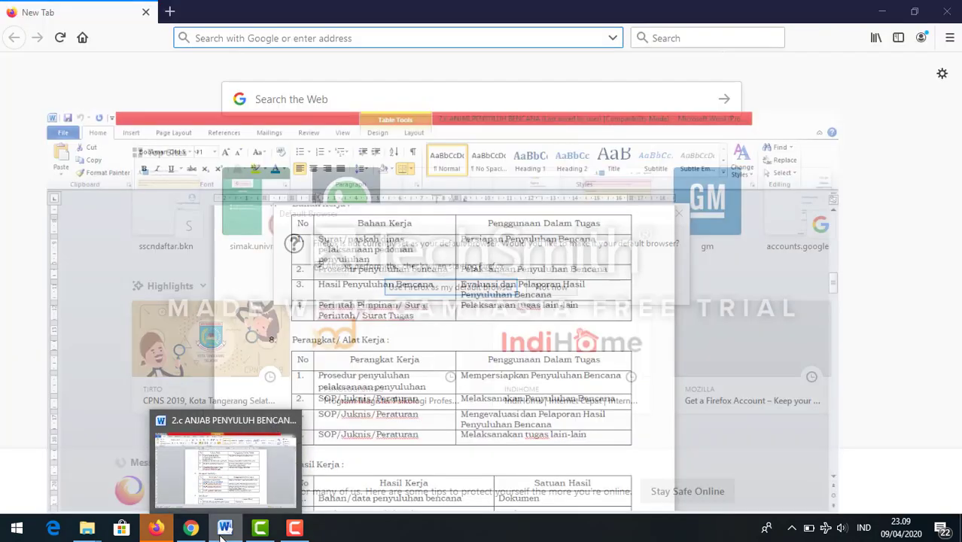
click(190, 528)
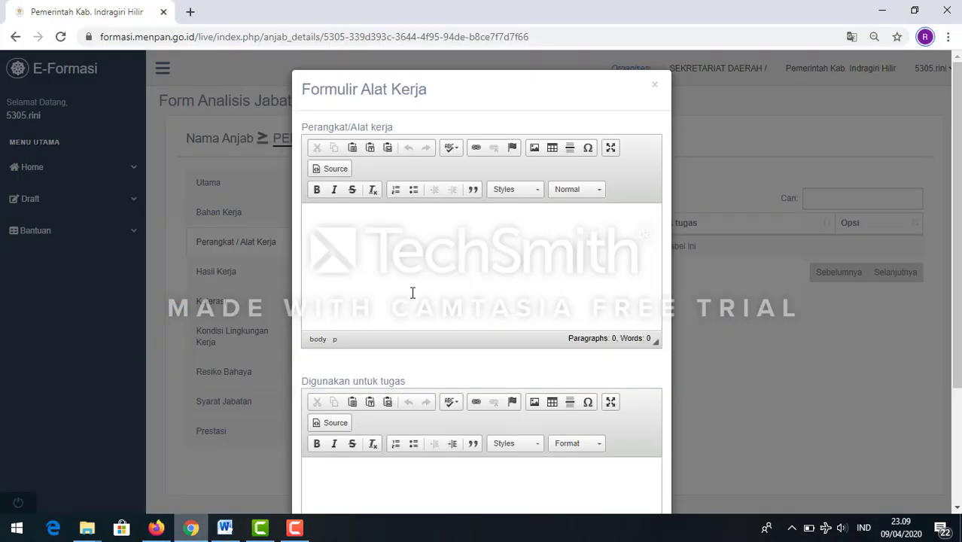
key(ctrl+v)
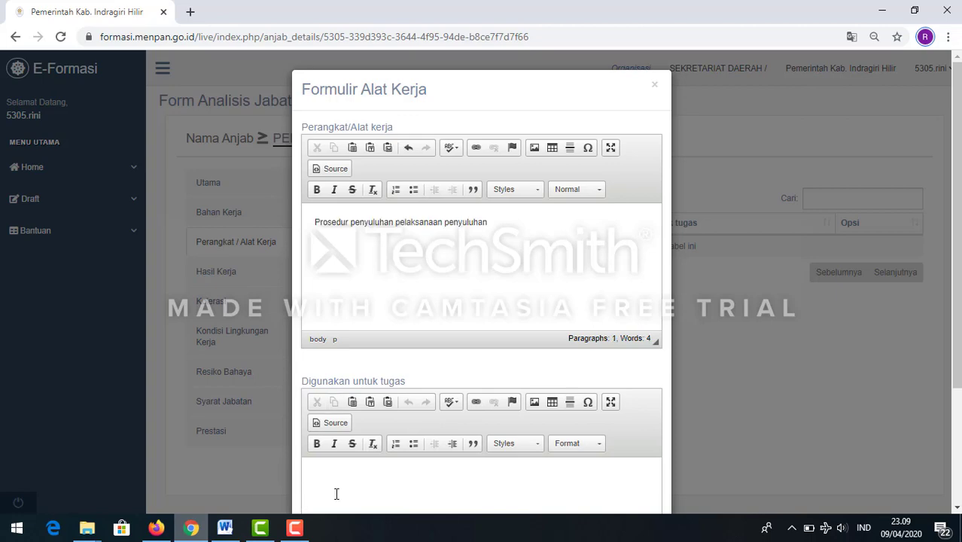
Copy "Mempersiapkan Penyuluhan Bencana" from row 1 of the Word document's Perangkat/Alat Kerja table into Digunakan untuk tugas and save the entry.
click(337, 493)
click(224, 527)
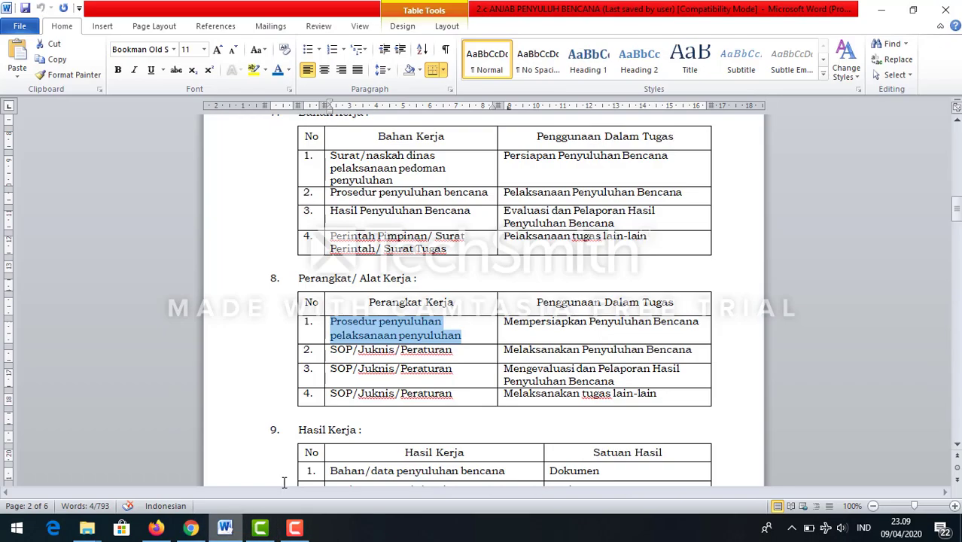
drag(504, 322, 699, 334)
key(ctrl+c)
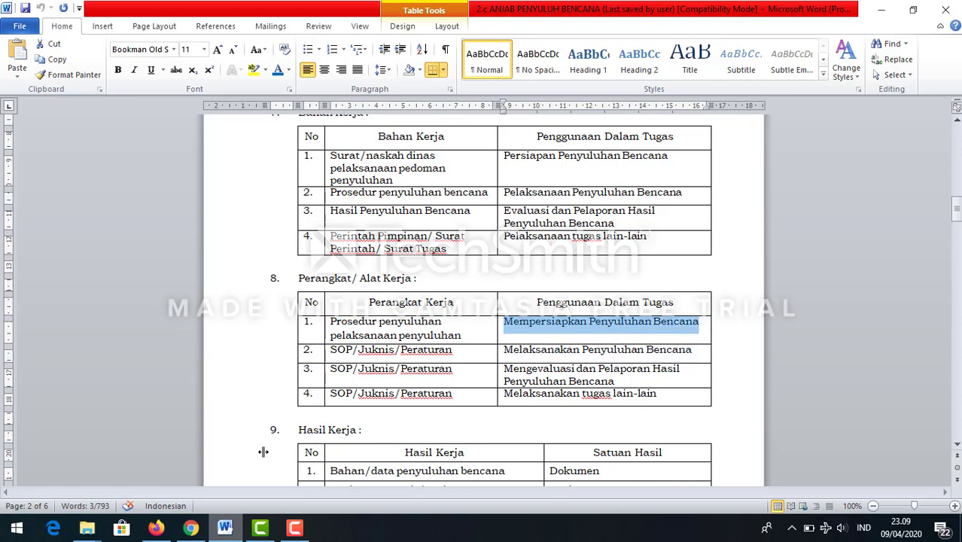
click(191, 528)
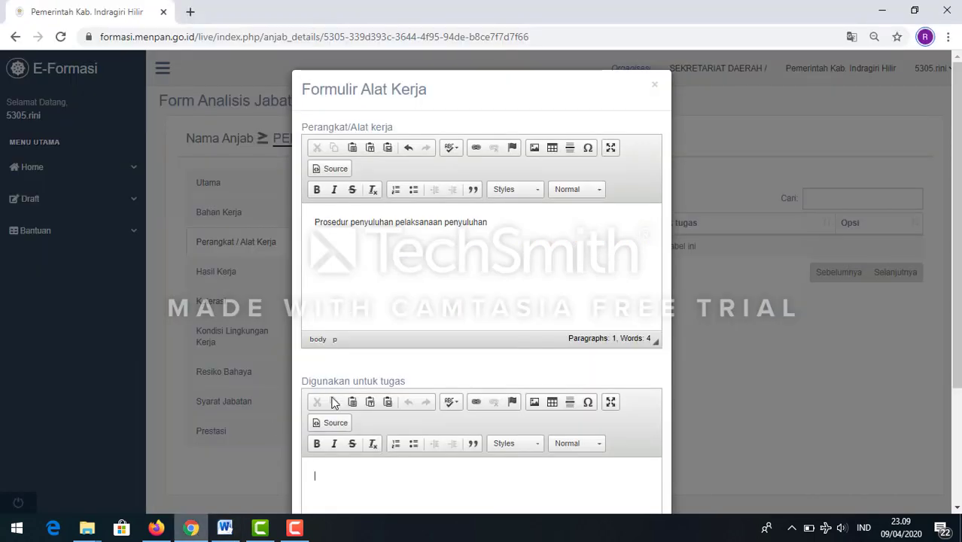
scroll(330, 371, down, 2)
click(329, 318)
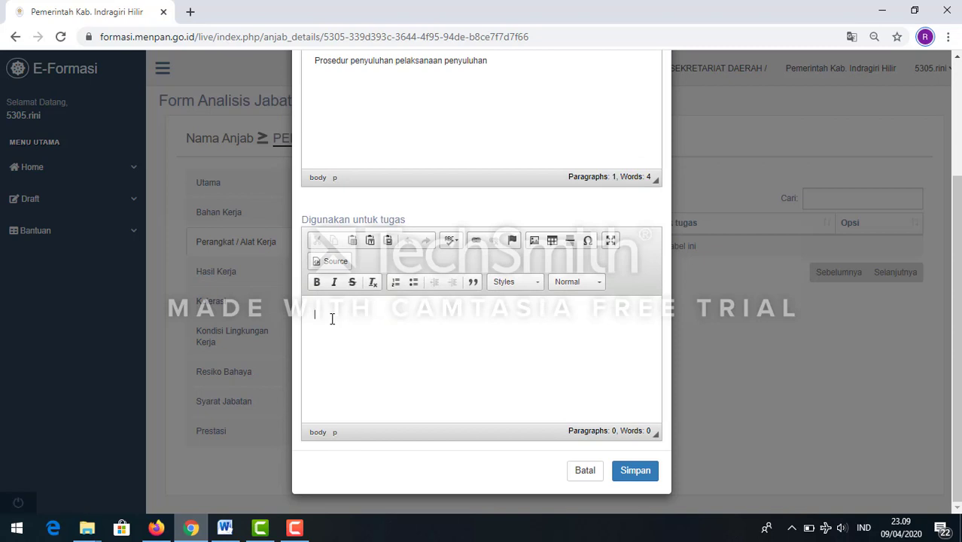
key(ctrl+v)
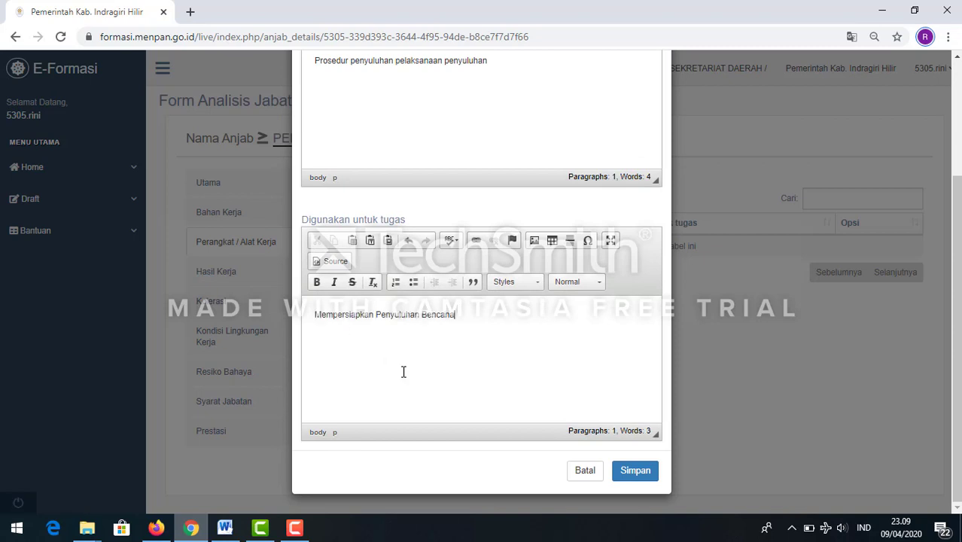
click(642, 473)
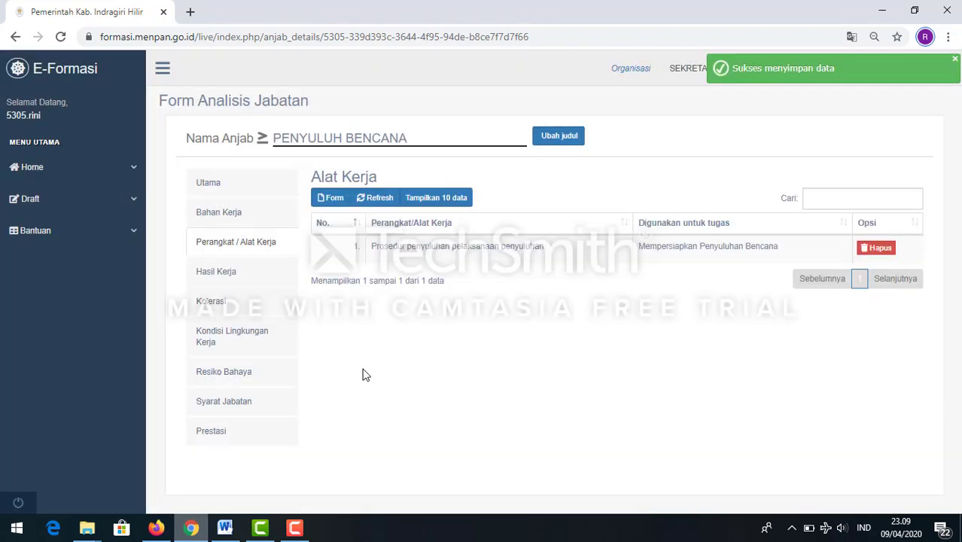
Open another Alat Kerja entry form and clear the leftover text from its Perangkat/Alat kerja field.
click(329, 197)
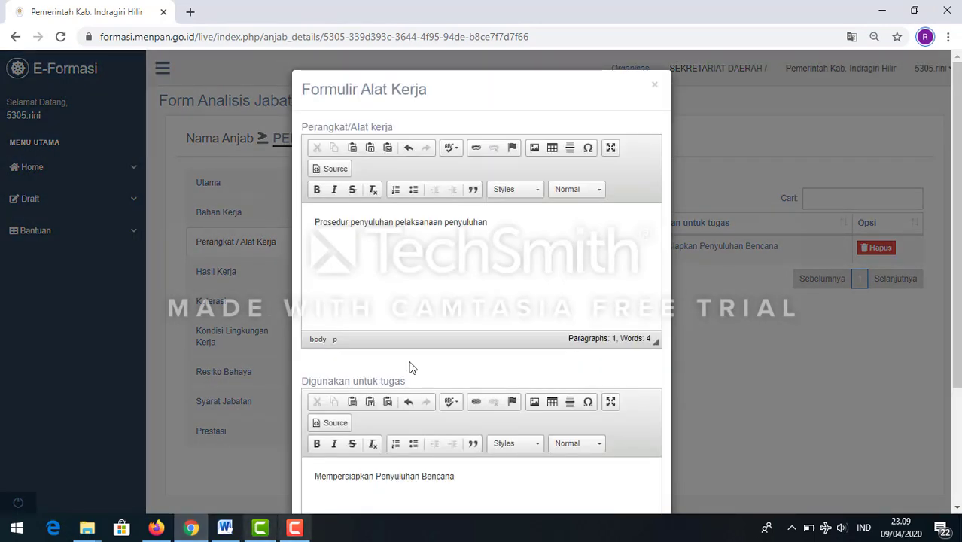
drag(501, 222, 269, 215)
key(BackSpace)
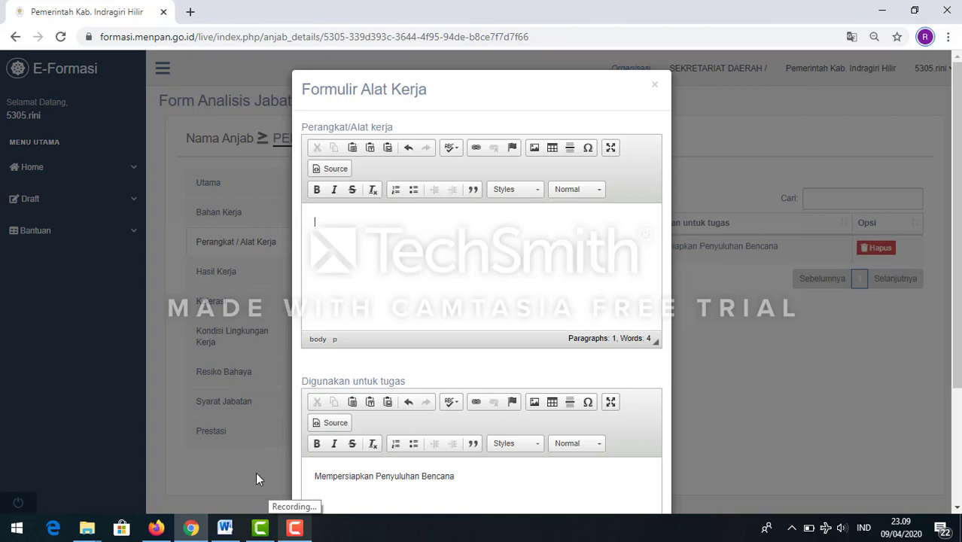
Copy "SOP/Juknis/Peraturan" from row 2 of the Word document's Perangkat/Alat Kerja table into the entry form's Perangkat/Alat kerja field.
click(224, 527)
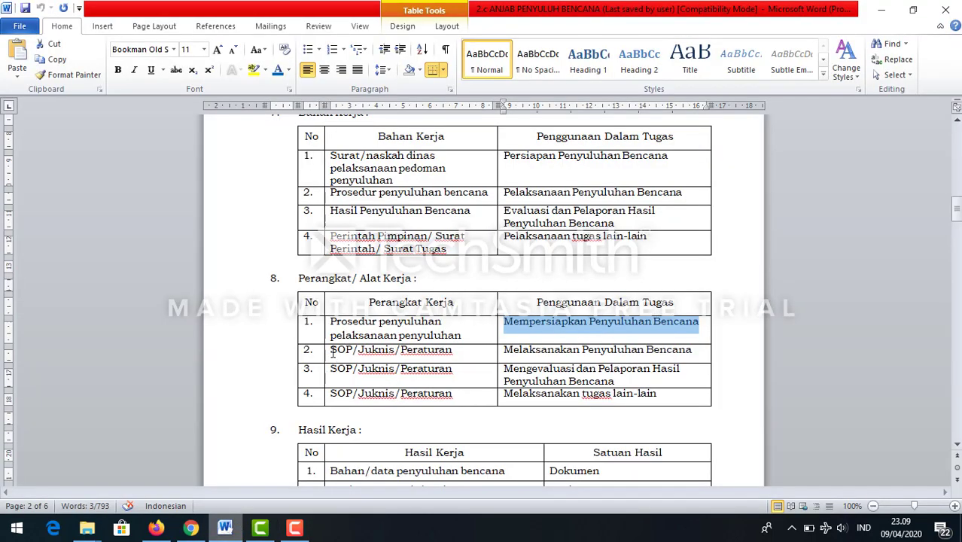
drag(331, 350, 440, 350)
key(ctrl+c)
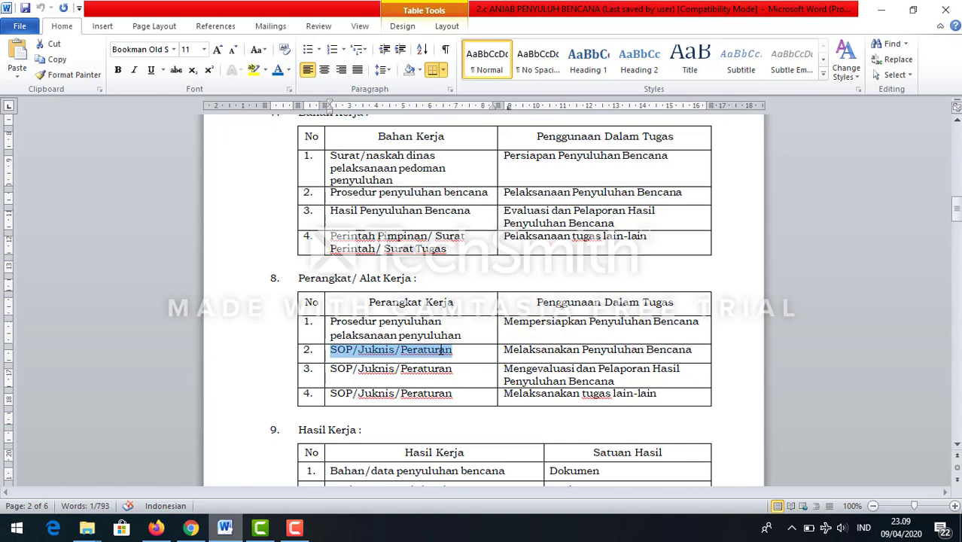
mouse_move(218, 531)
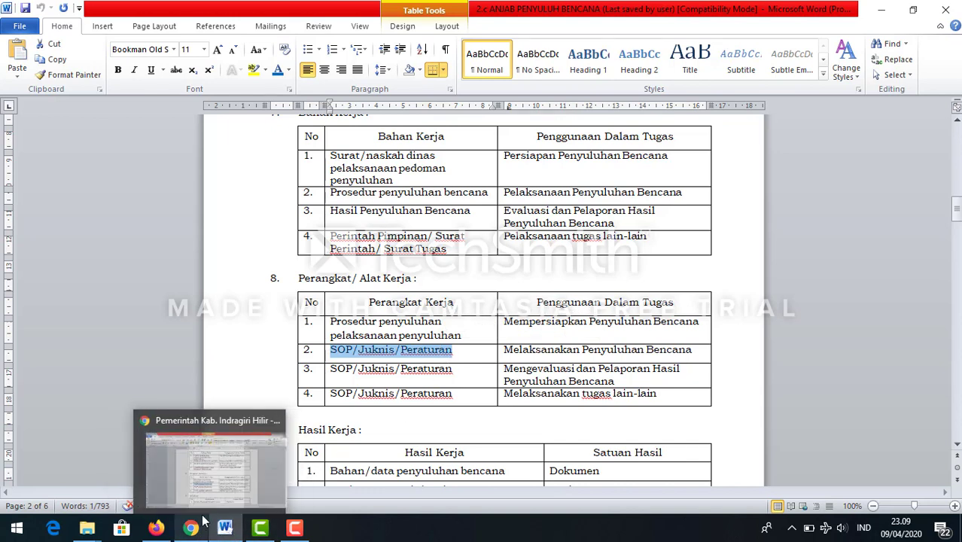
click(194, 528)
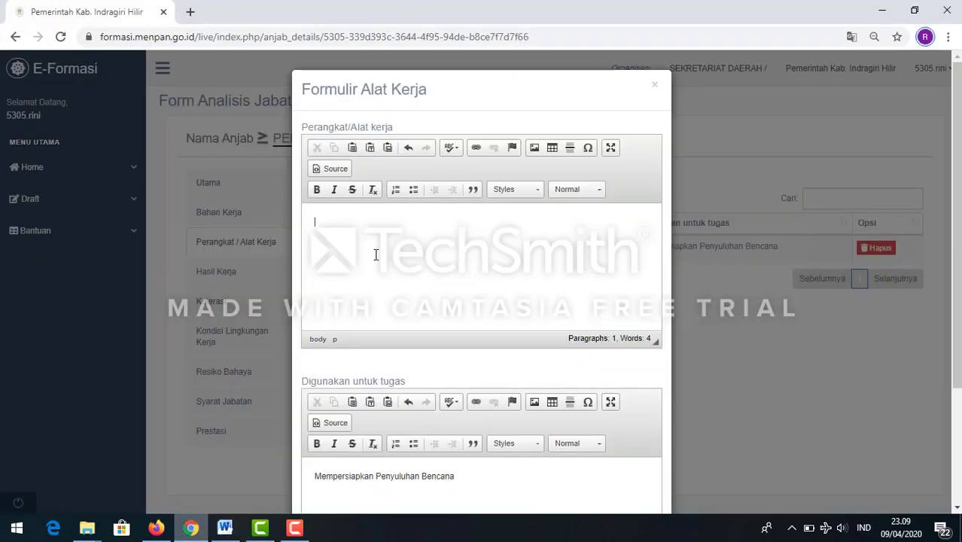
key(ctrl+v)
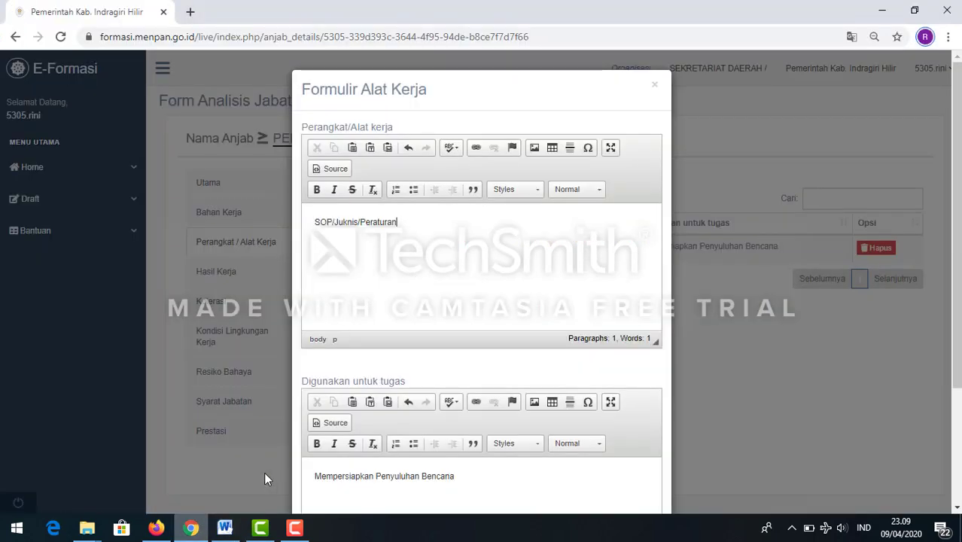
Replace the Digunakan untuk tugas text with "Melaksanakan Penyuluhan Bencana" from row 2 of the Word document's Perangkat/Alat Kerja table and save the entry.
click(224, 528)
click(502, 350)
key(ctrl+c)
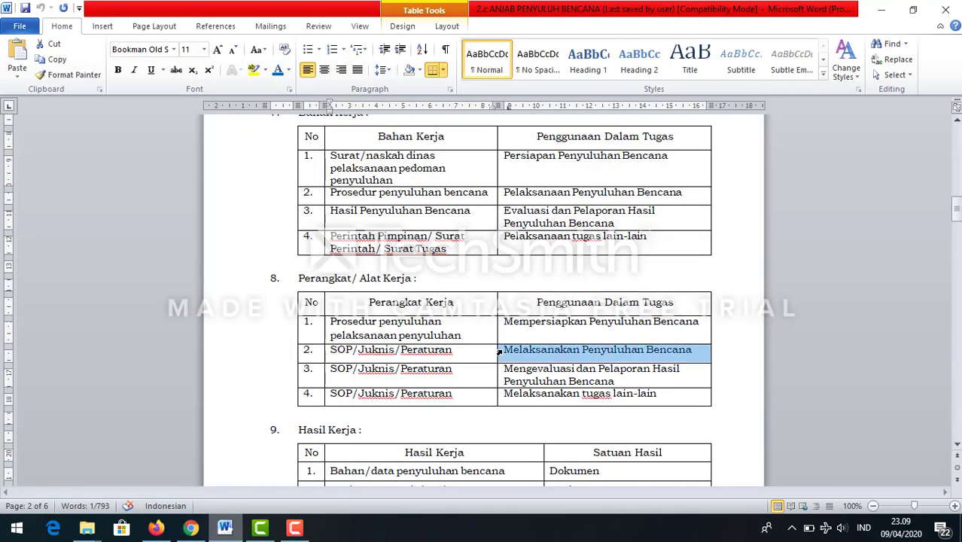
click(190, 527)
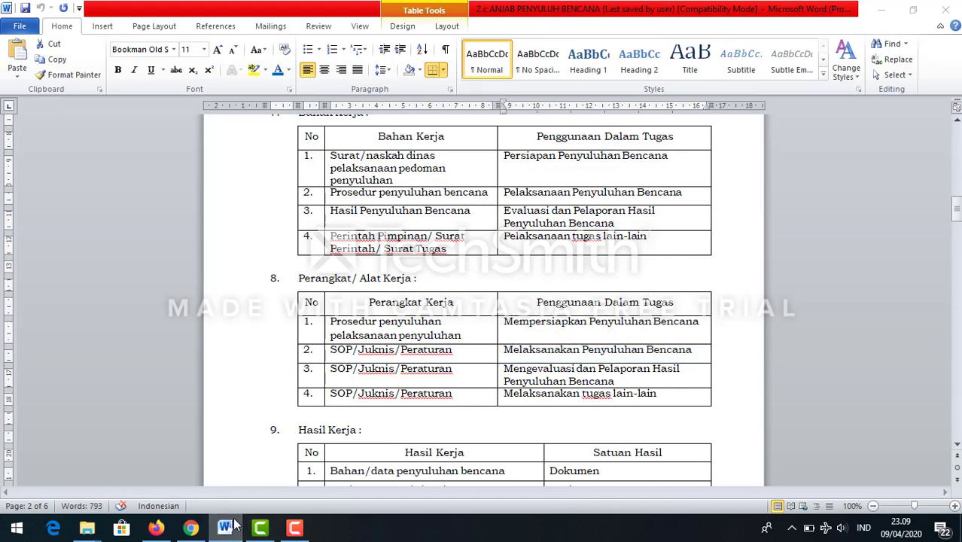
scroll(389, 471, down, 2)
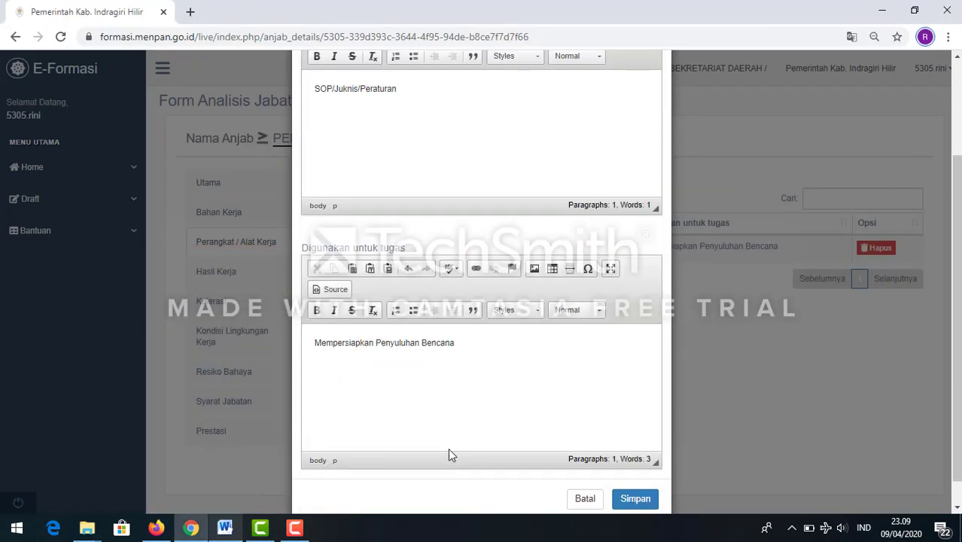
drag(454, 315, 315, 319)
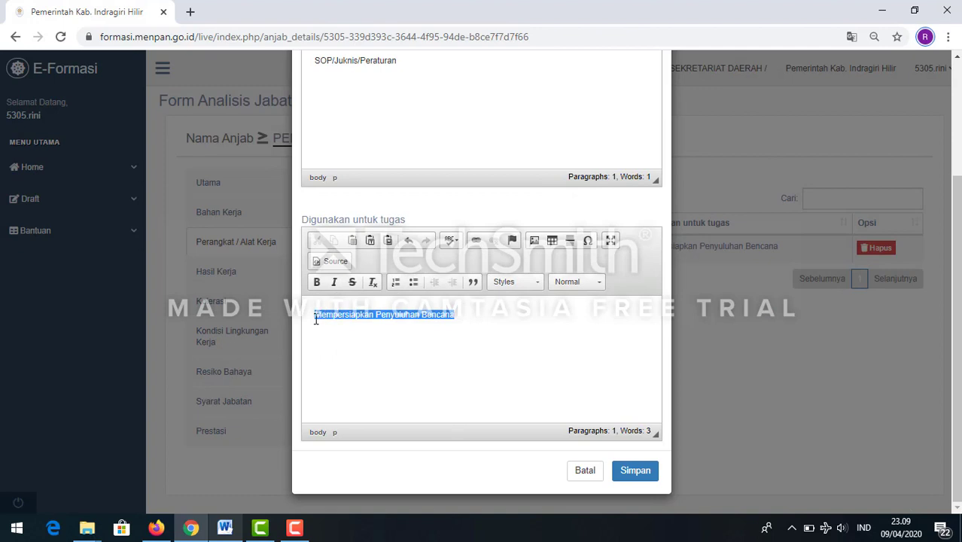
key(ctrl+v)
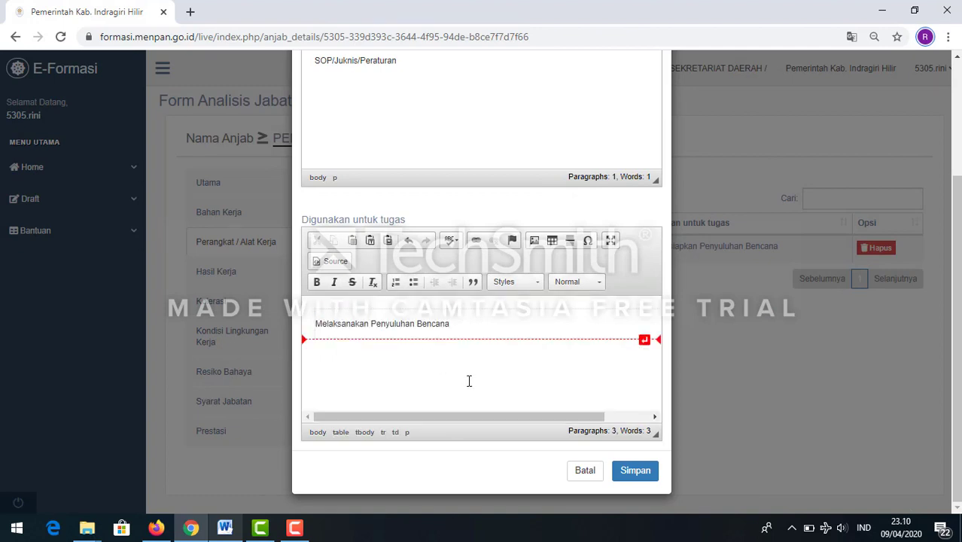
click(652, 474)
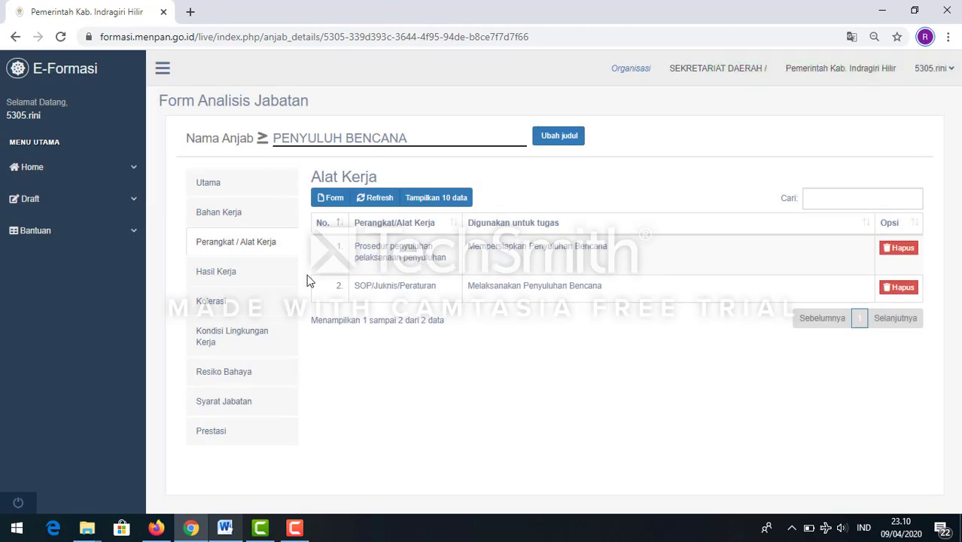
Open a new entry form in the Hasil Kerja section and bring up the Hasil Kerja table in the Word document.
click(241, 272)
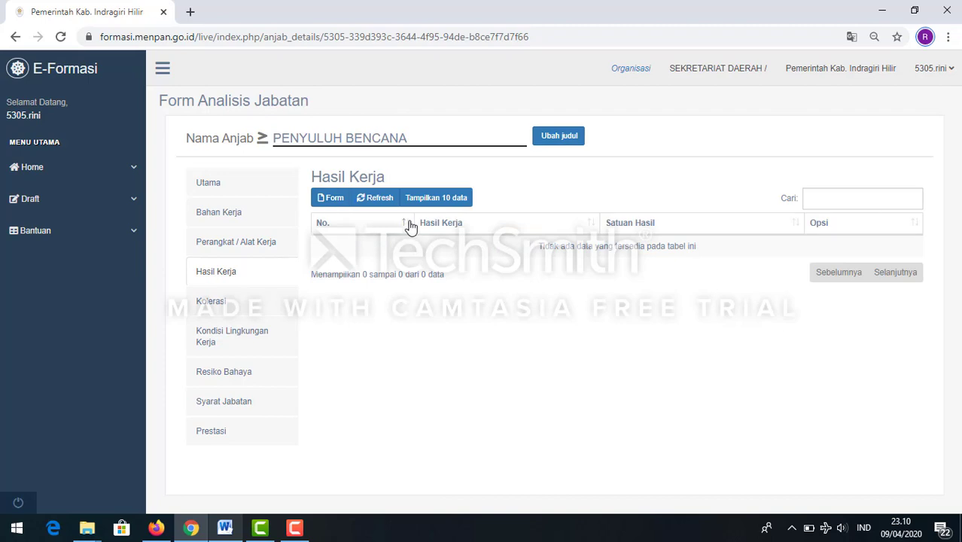
click(331, 199)
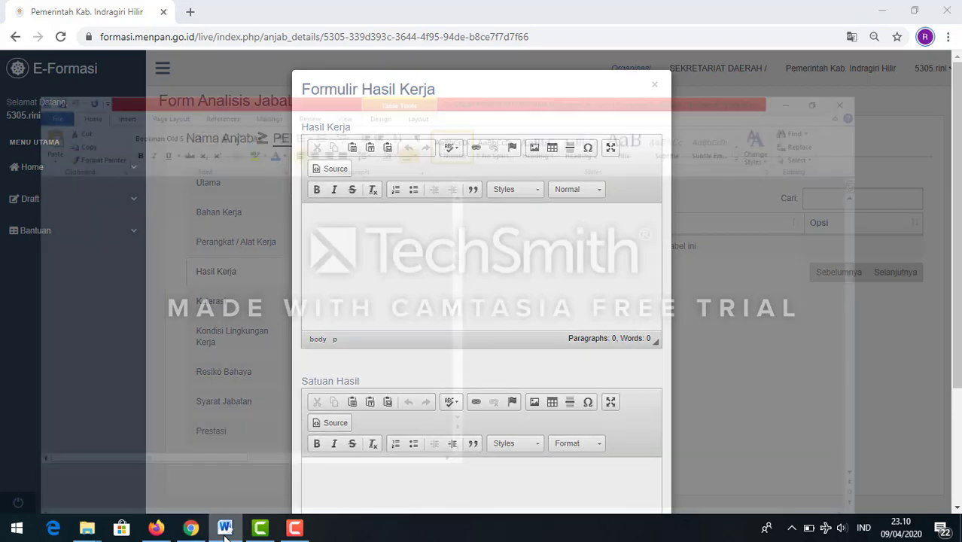
click(308, 410)
scroll(308, 408, down, 3)
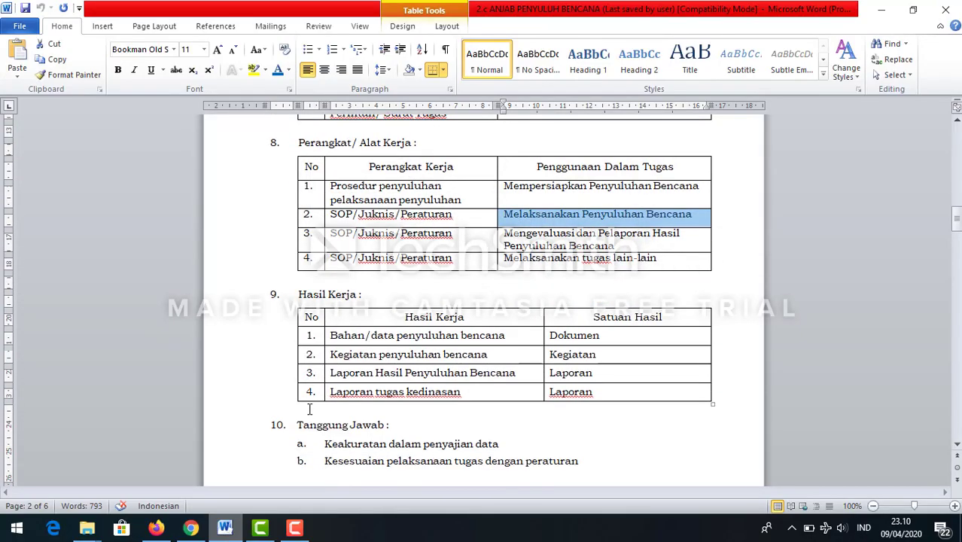
click(322, 335)
key(ctrl+c)
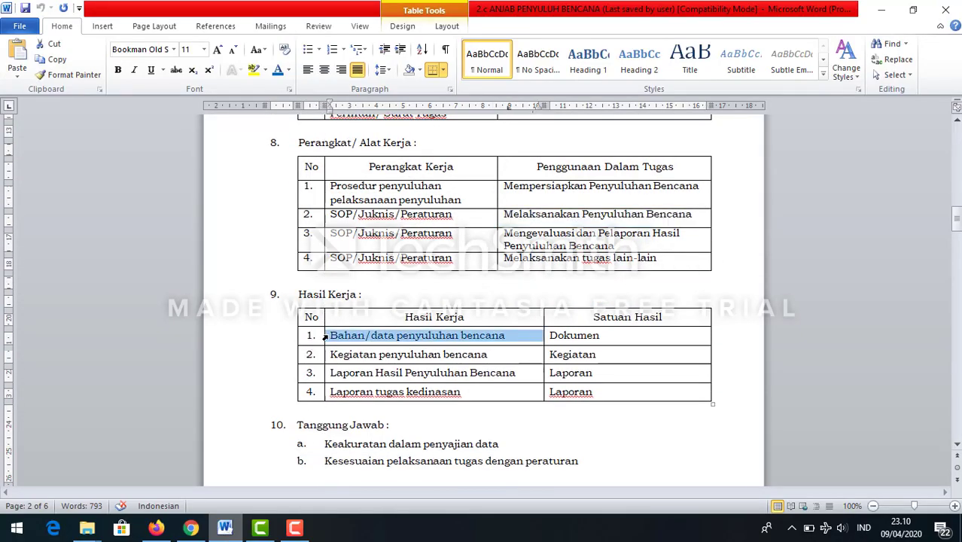
click(190, 528)
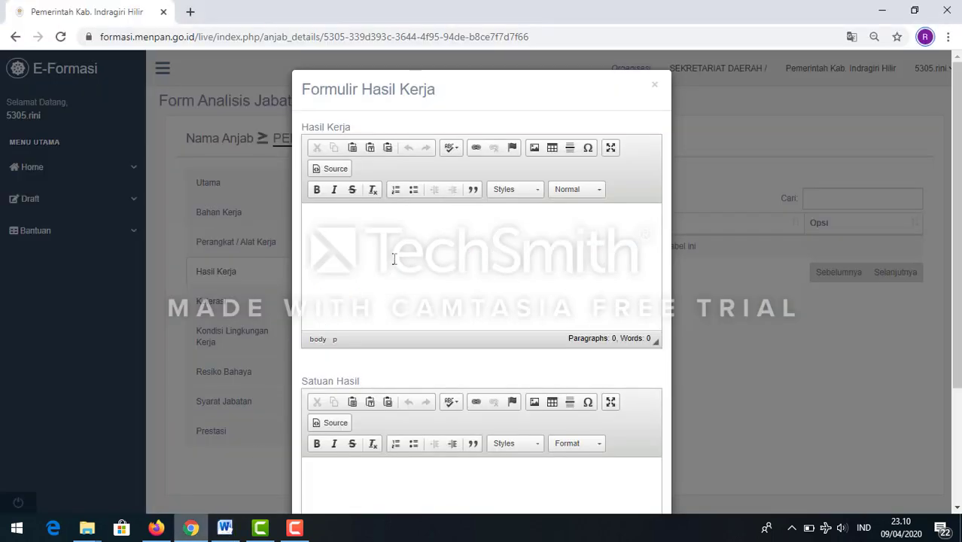
key(ctrl+v)
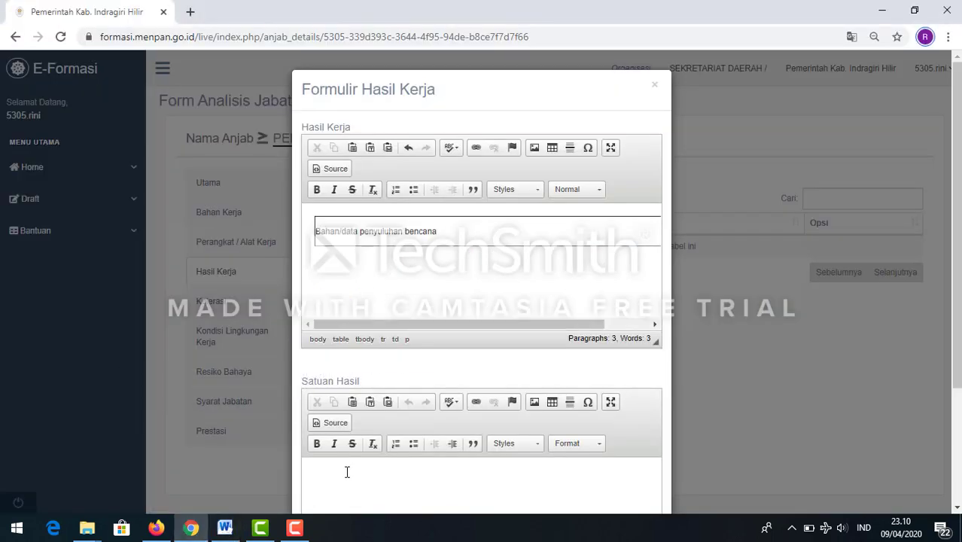
click(452, 217)
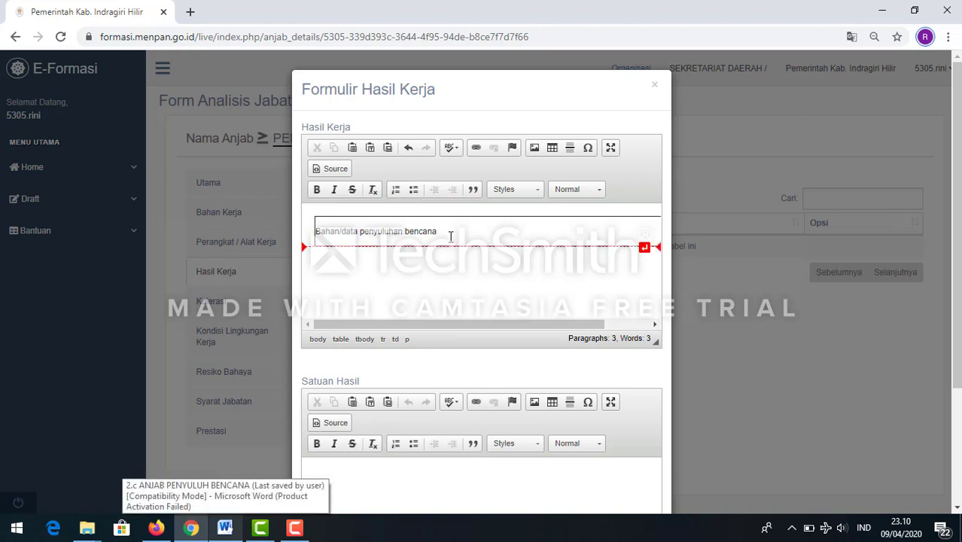
drag(451, 230, 337, 242)
key(Delete)
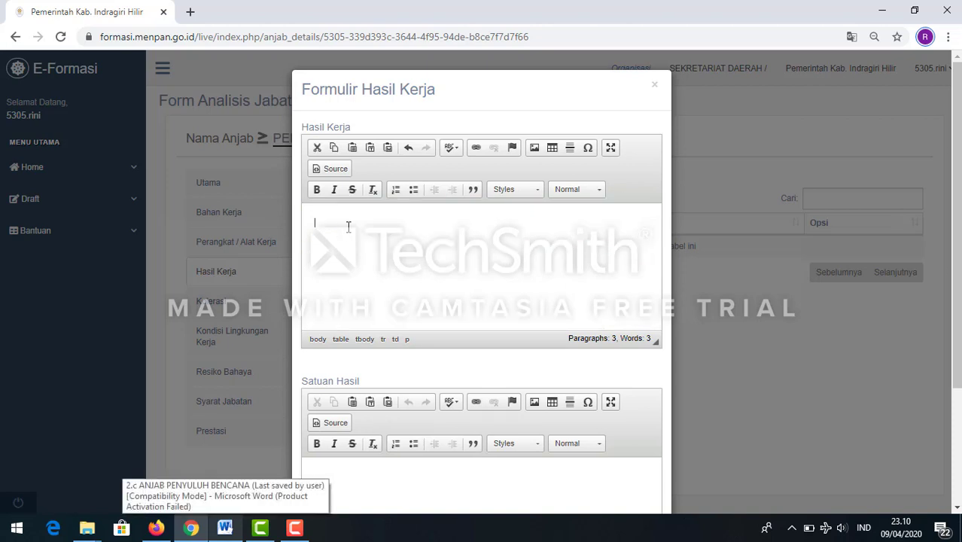
Copy only the text "Bahan/data penyuluhan bencana" from row 1 of the Word document's Hasil Kerja table into the entry form's Hasil Kerja field.
click(224, 527)
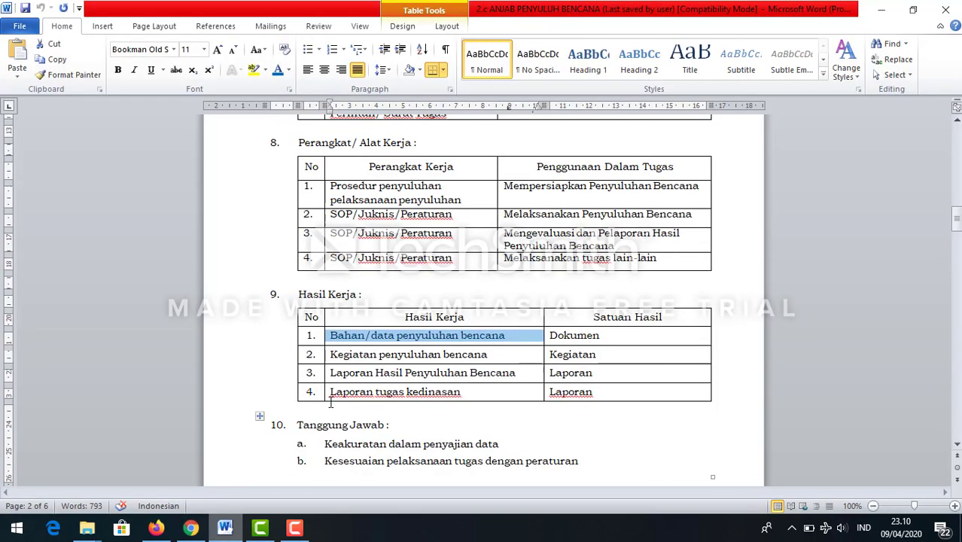
click(272, 333)
drag(333, 335, 510, 335)
key(ctrl+c)
click(226, 528)
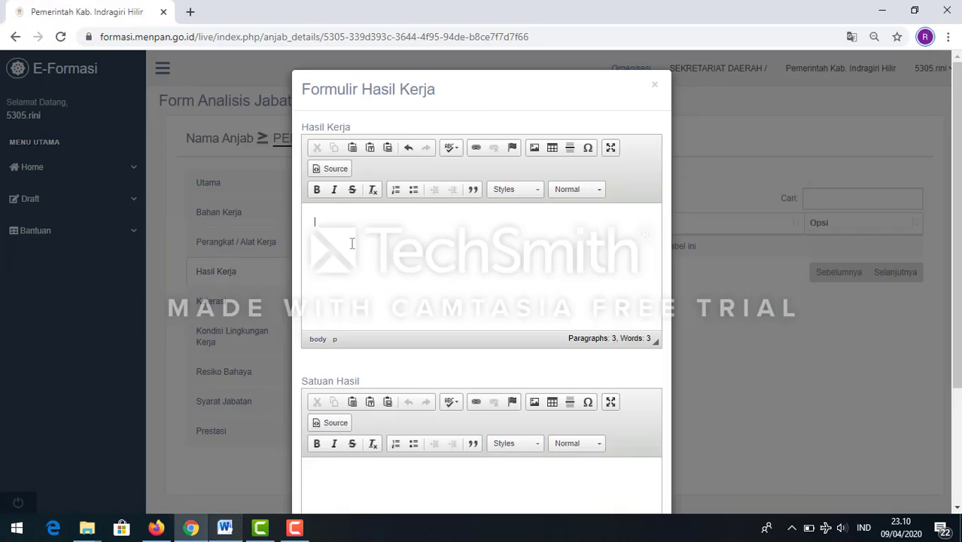
key(ctrl+v)
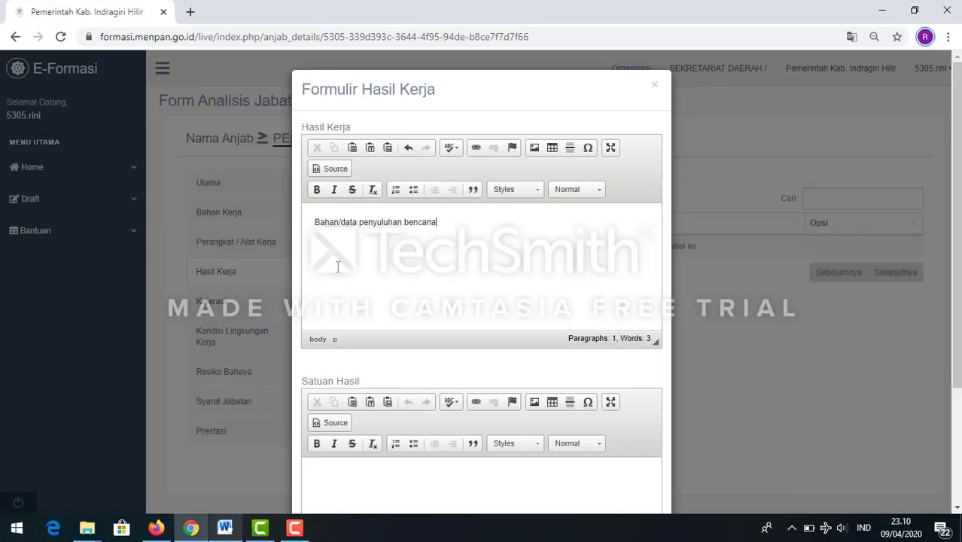
Enter "Dokumen" from row 1 of the Word document's Hasil Kerja table into the Satuan Hasil field and save the entry.
click(226, 528)
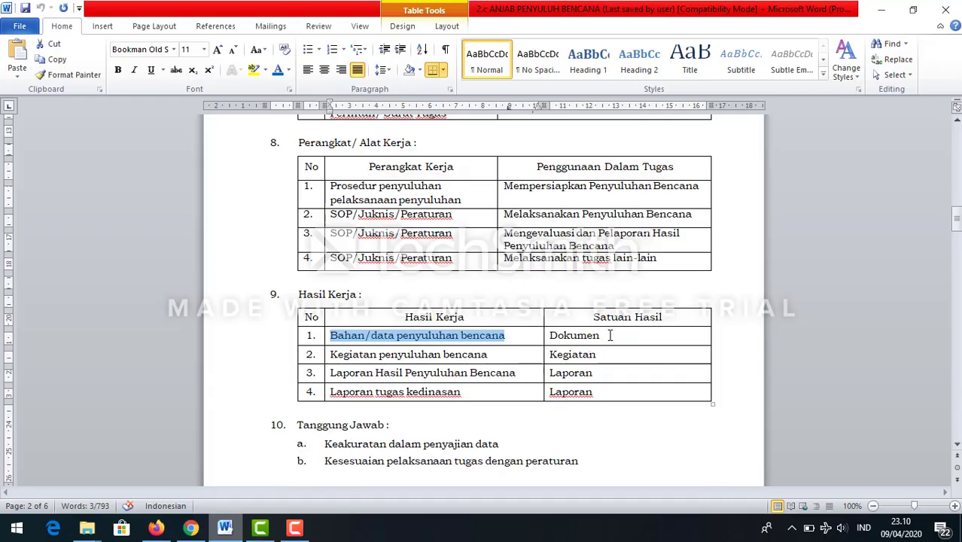
drag(609, 336, 556, 337)
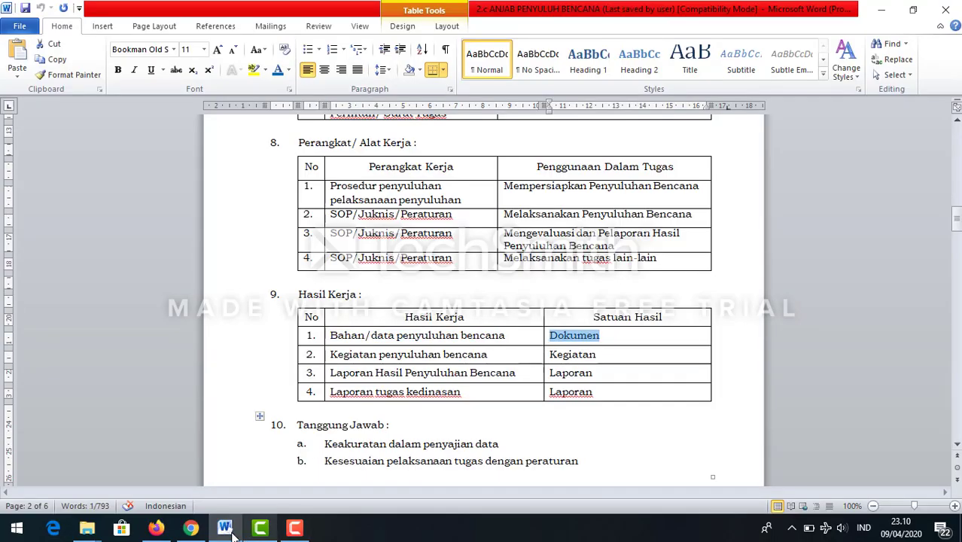
click(190, 528)
click(343, 463)
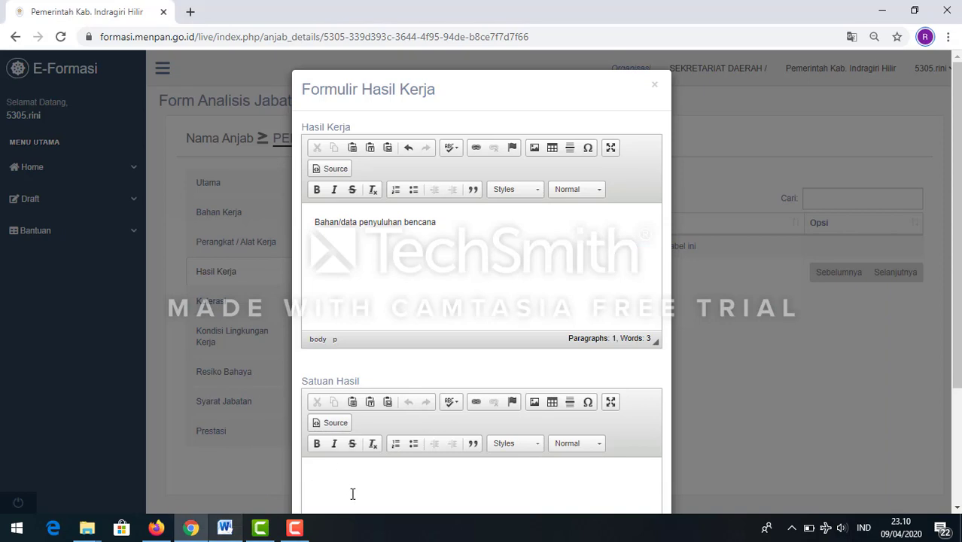
text(Dokumen)
scroll(762, 371, down, 2)
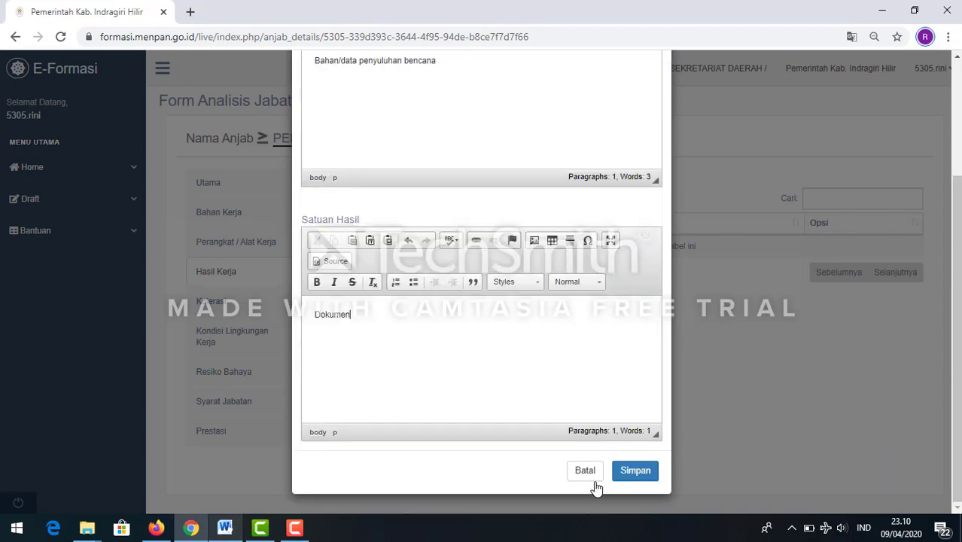
click(622, 480)
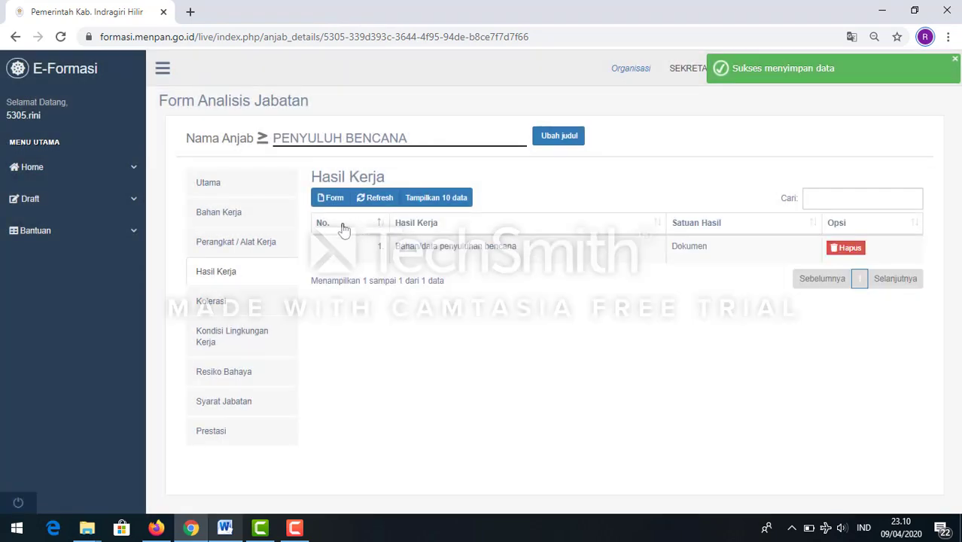
Open another Hasil Kerja entry form and clear the leftover text from its Hasil Kerja field.
click(333, 198)
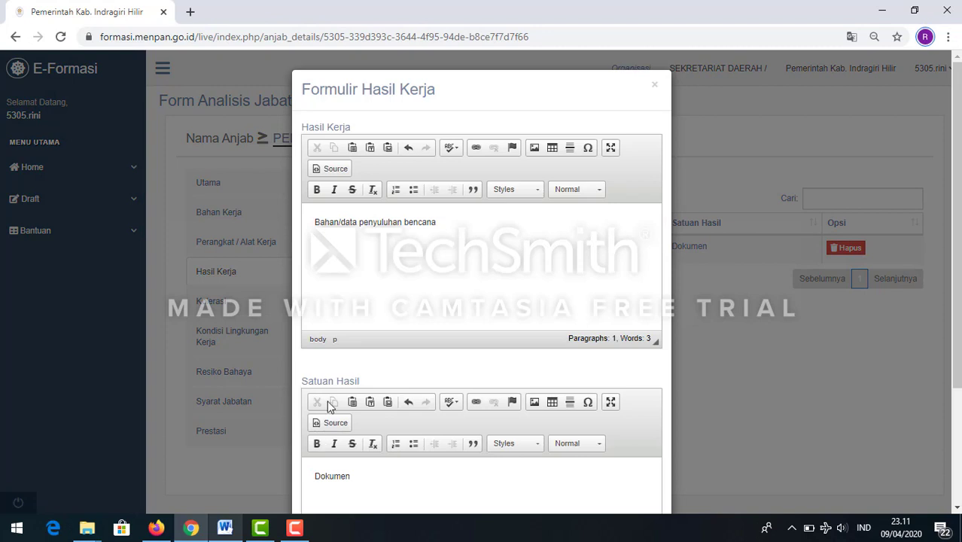
drag(449, 221, 272, 206)
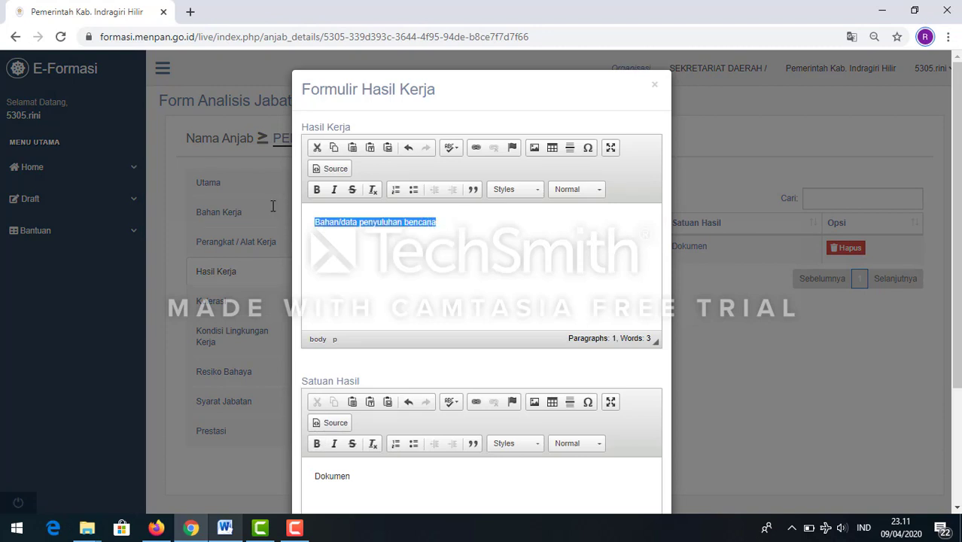
key(BackSpace)
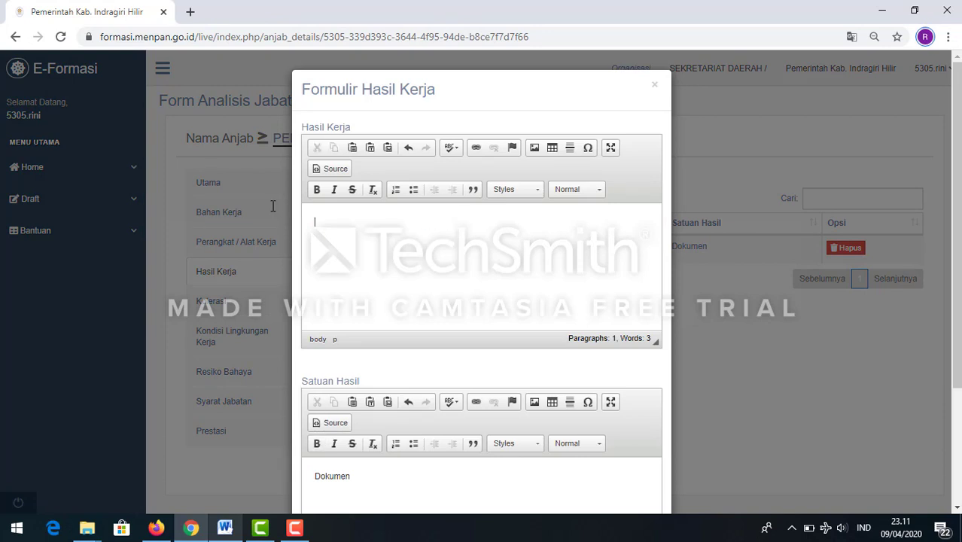
Copy "Kegiatan penyuluhan bencana" from row 2 of the Word document's Hasil Kerja table into the entry form's Hasil Kerja field.
click(223, 529)
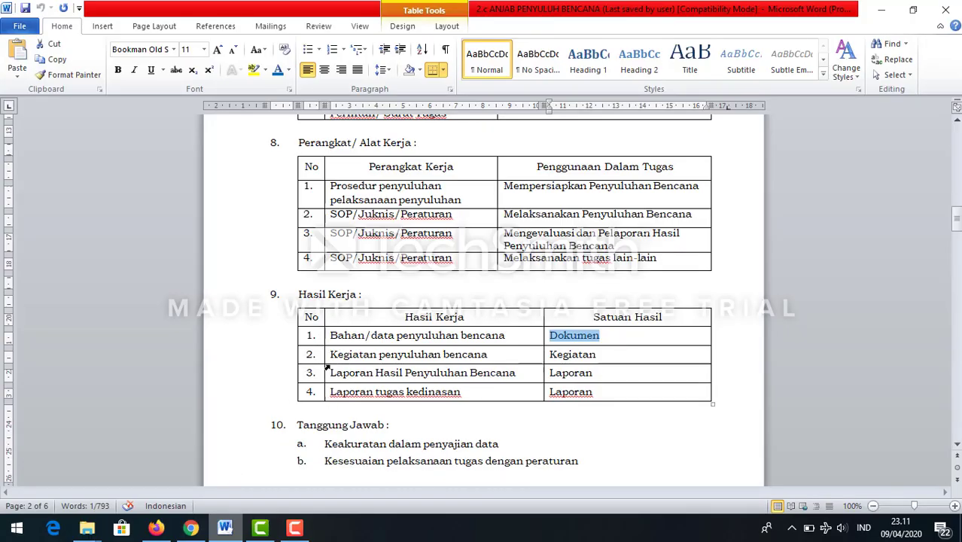
drag(331, 357, 521, 357)
key(ctrl+c)
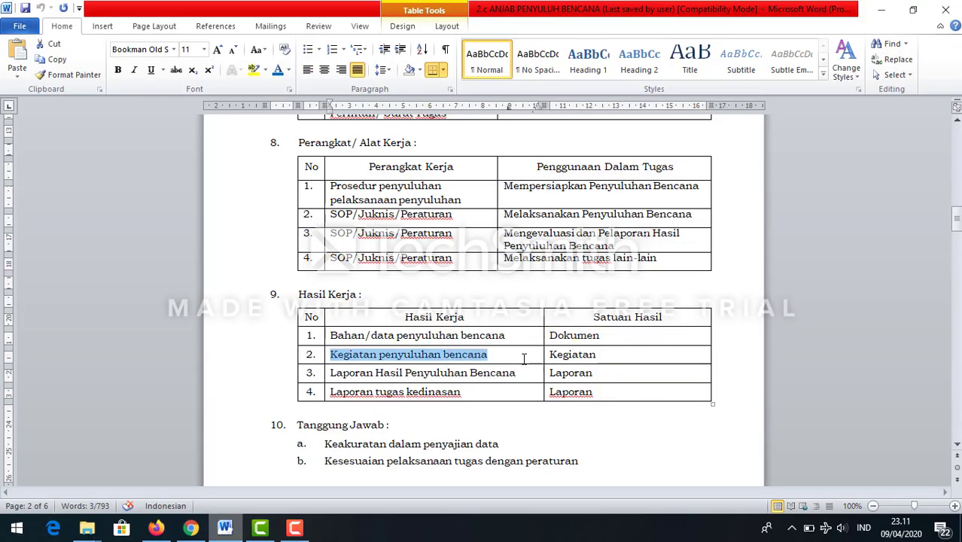
click(224, 529)
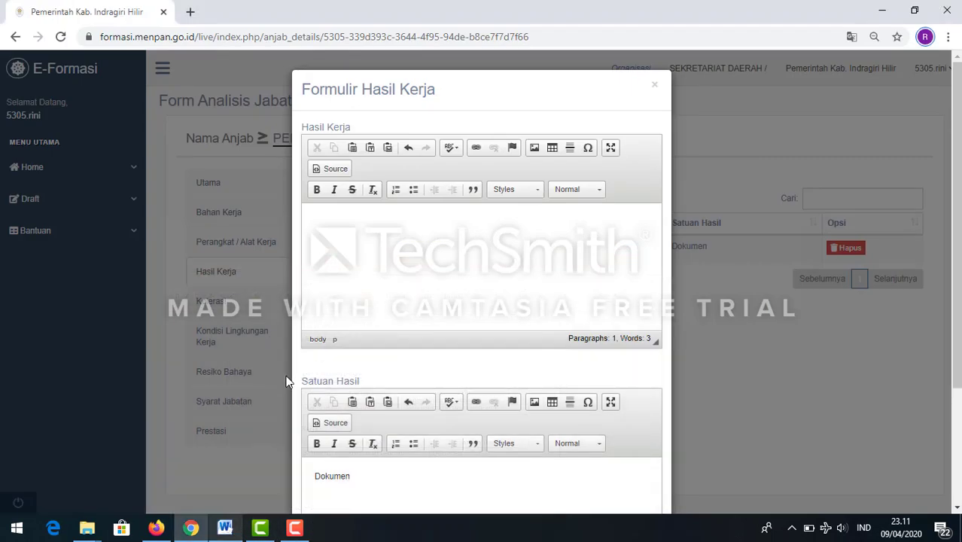
key(ctrl+v)
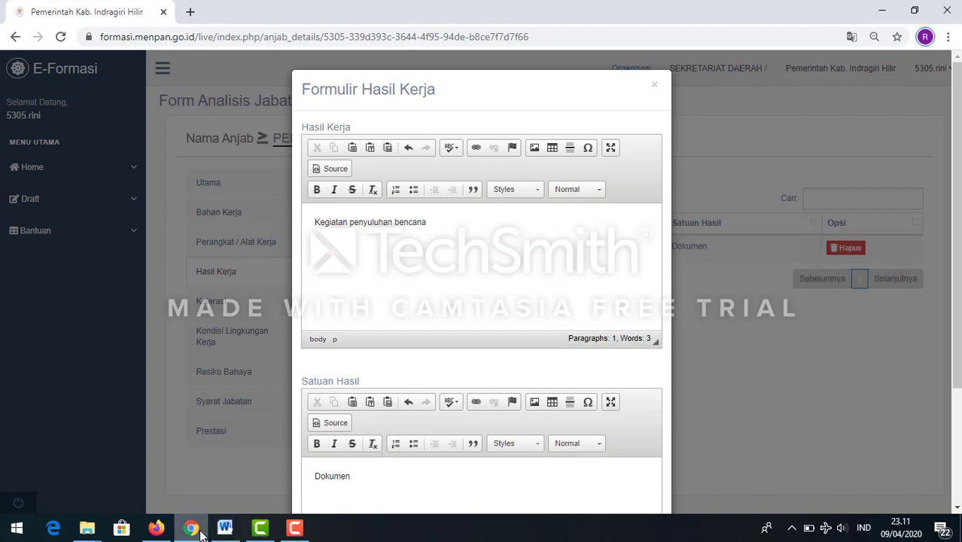
Copy only the text "Kegiatan" from the Satuan Hasil column in row 2 of the Word document's Hasil Kerja table.
click(224, 529)
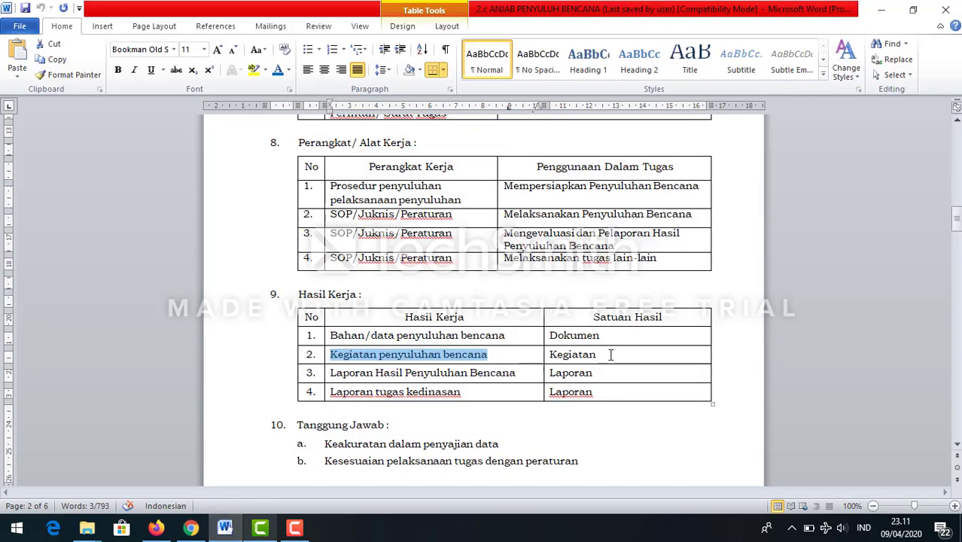
drag(610, 355, 259, 416)
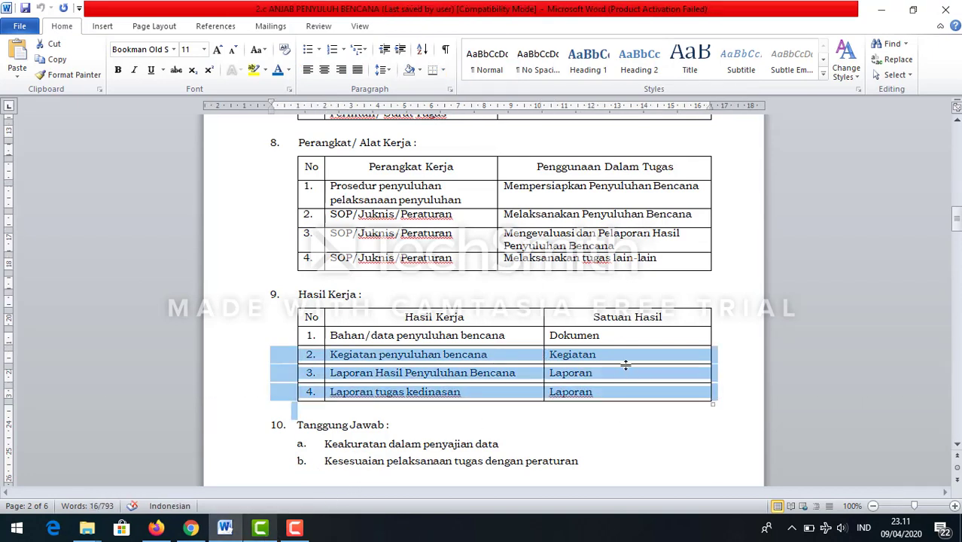
click(714, 358)
drag(601, 355, 548, 356)
key(ctrl+c)
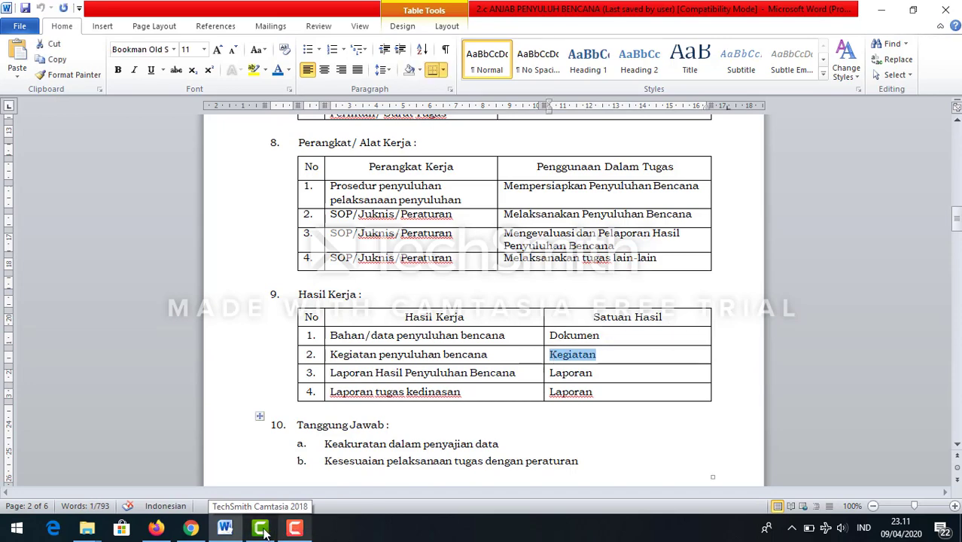
Replace "Dokumen" in the E-Formasi entry form's Satuan Hasil field with the copied "Kegiatan" and save the entry.
click(190, 528)
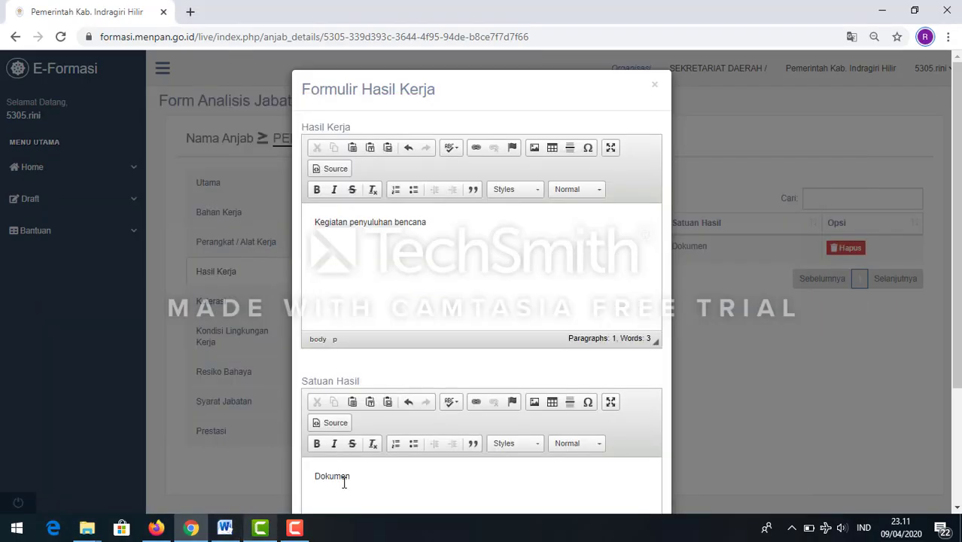
drag(353, 482, 296, 481)
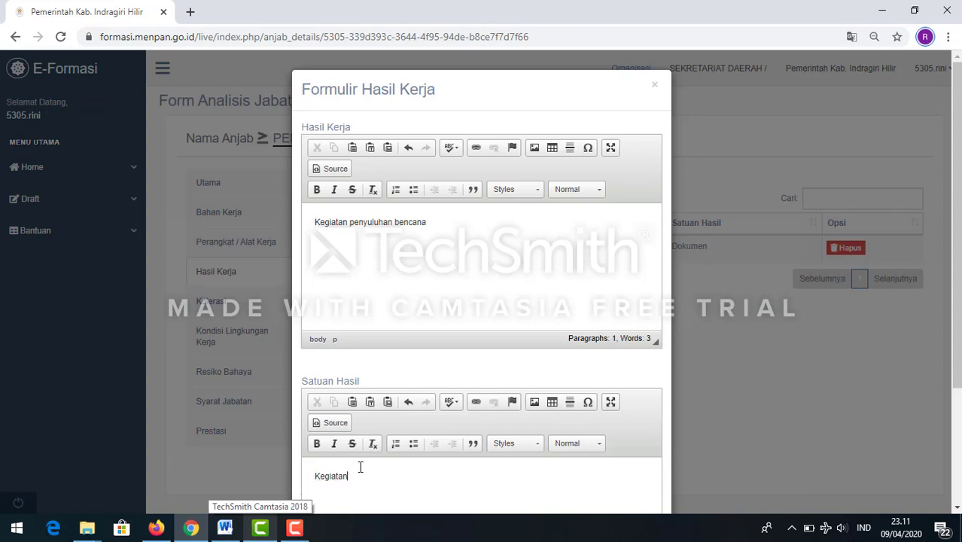
key(ctrl+v)
scroll(381, 450, down, 3)
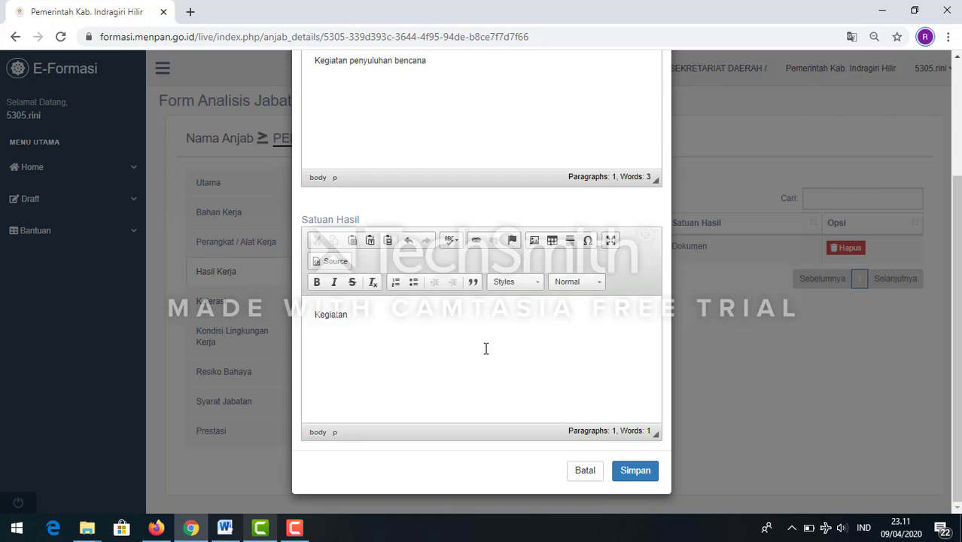
click(639, 474)
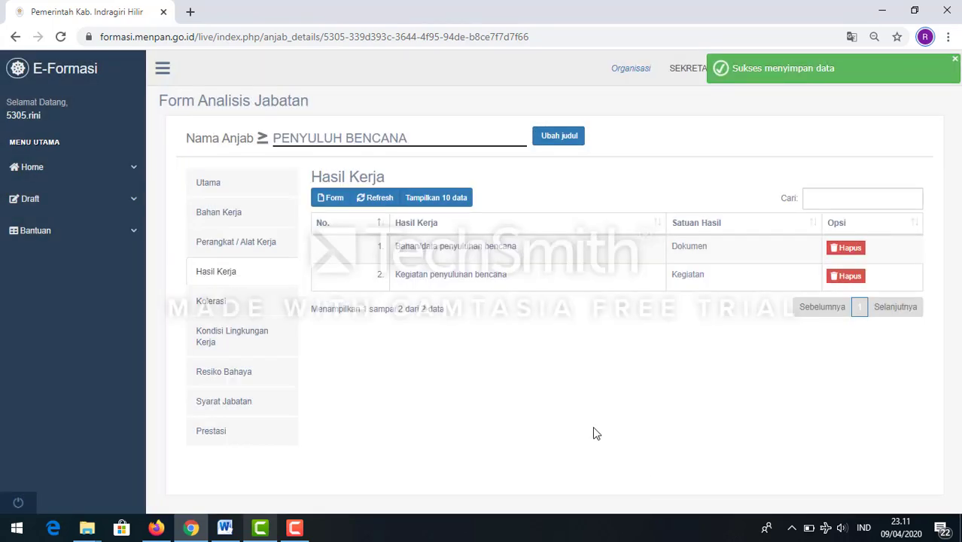
In the Kondisi Lingkungan Kerja section, set Tempat Kerja to Dalam ruangan, Suhu to Dingin, Udara to Sejuk and Keadaan Ruangan to Baik.
click(218, 314)
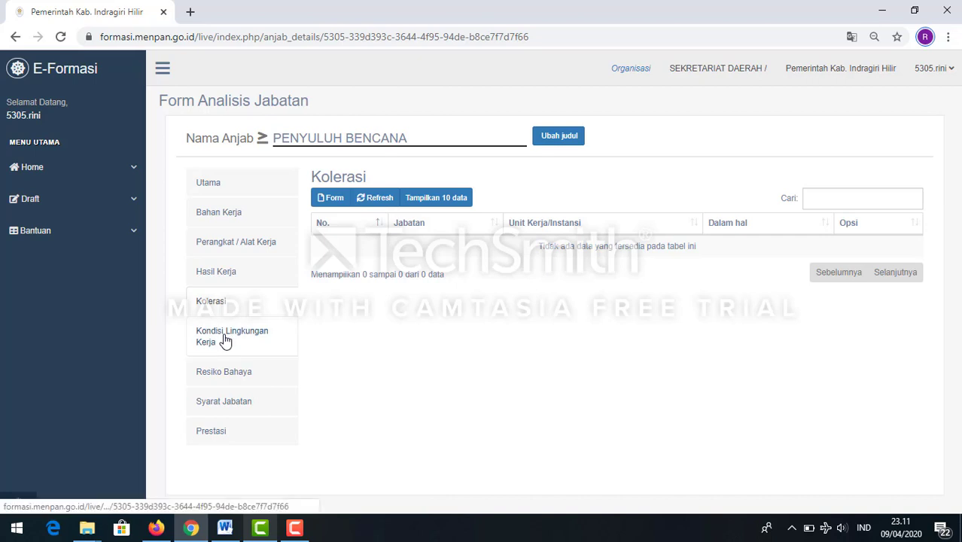
click(225, 341)
click(412, 206)
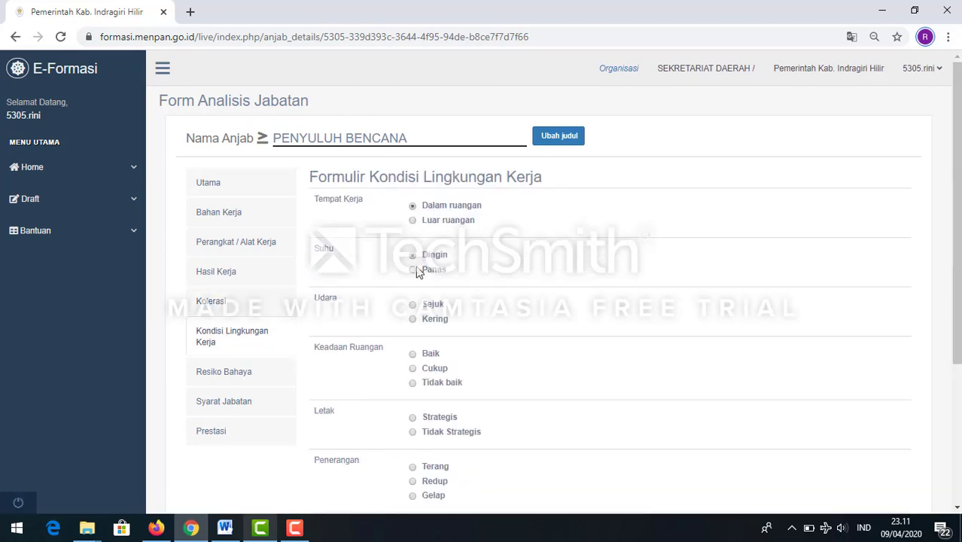
scroll(419, 272, down, 2)
click(413, 163)
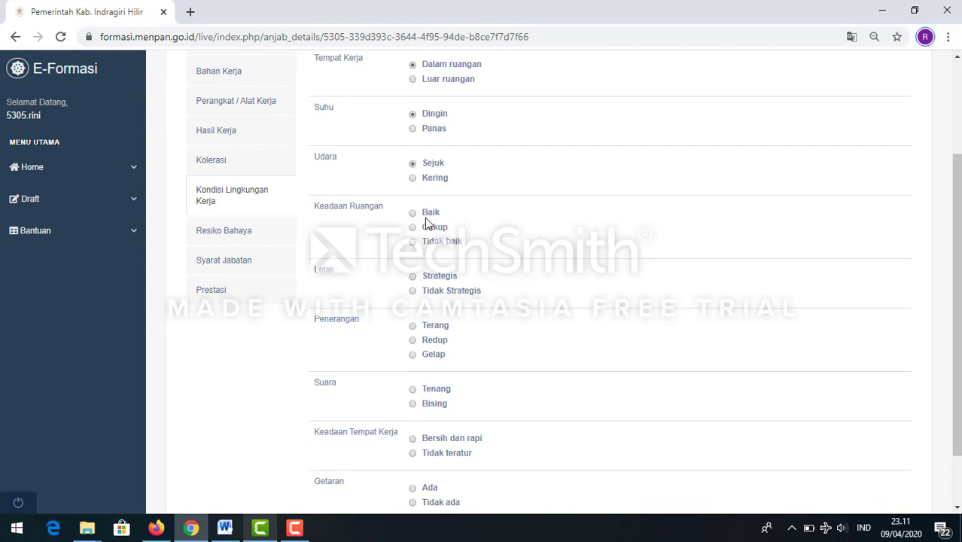
scroll(426, 222, down, 1)
click(413, 143)
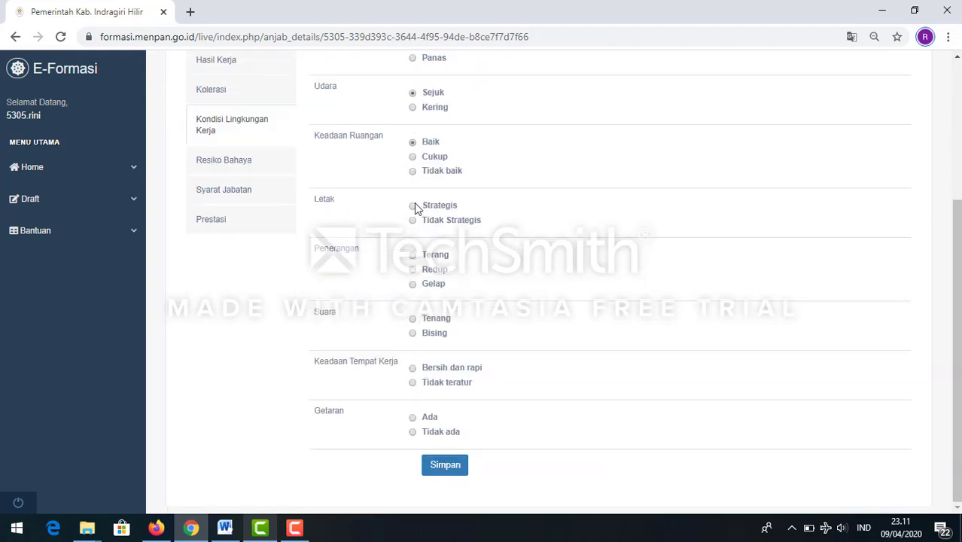
Set Letak to Strategis, Penerangan to Terang, Suara to Tenang, Keadaan Tempat Kerja to Bersih dan rapi and Getaran to Ada, and save the form.
click(415, 207)
click(413, 256)
click(413, 321)
click(413, 418)
click(430, 465)
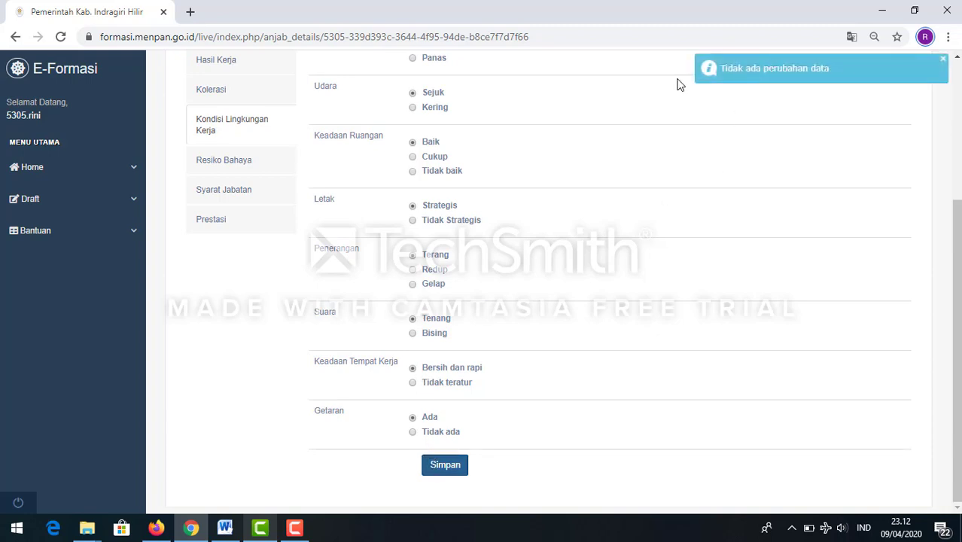
Look through the Resiko Bahaya section, the full Syarat Jabatan form and the Prestasi section to see which data they require.
scroll(534, 185, up, 3)
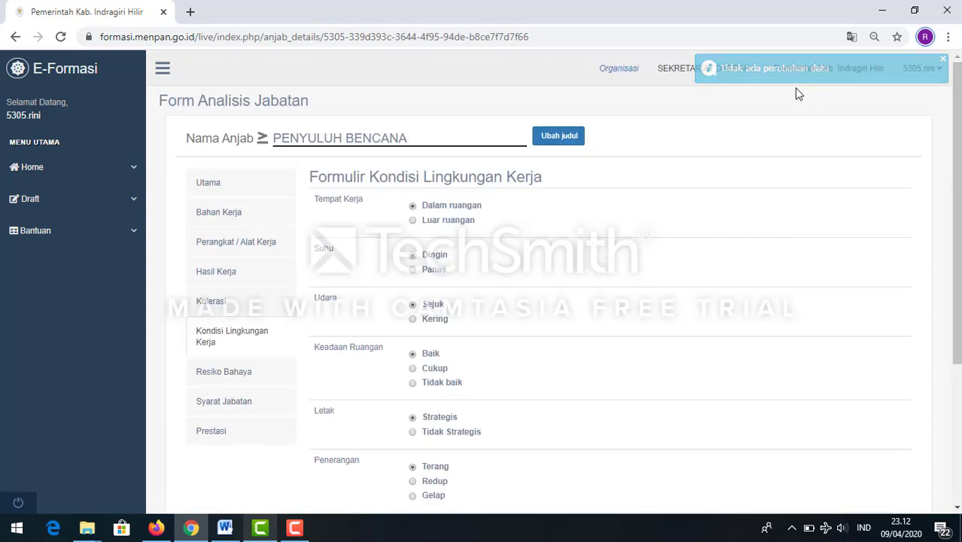
click(220, 380)
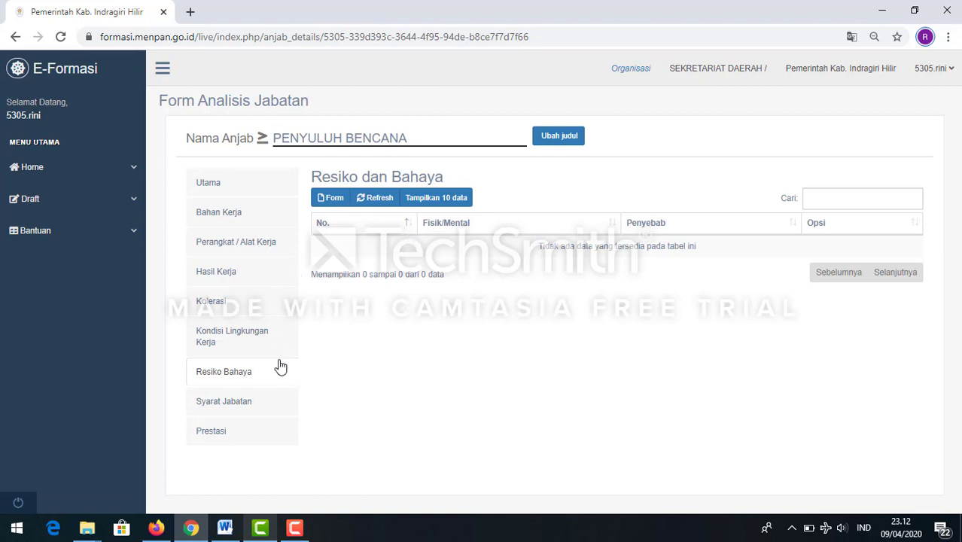
click(240, 414)
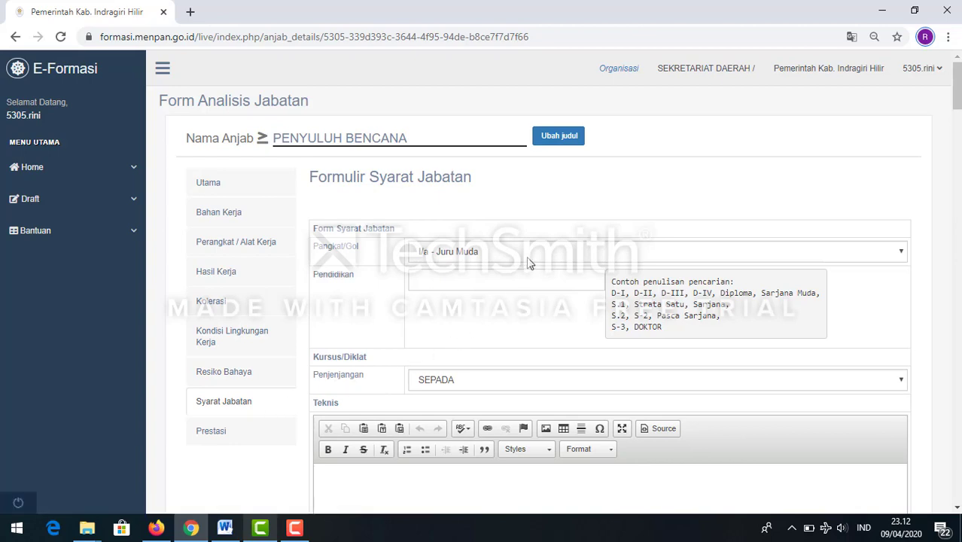
scroll(641, 261, down, 4)
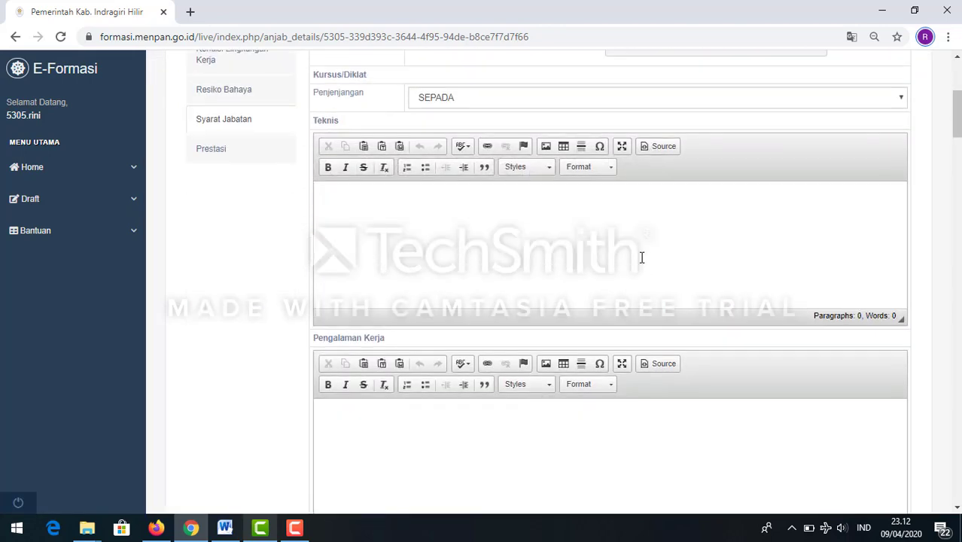
scroll(641, 257, up, 1)
scroll(397, 329, down, 3)
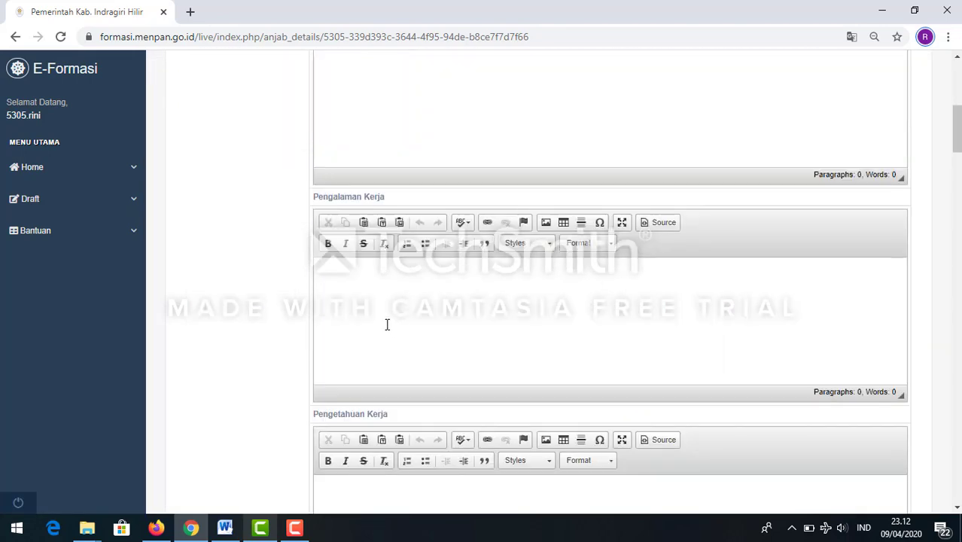
scroll(361, 395, down, 2)
scroll(359, 399, down, 5)
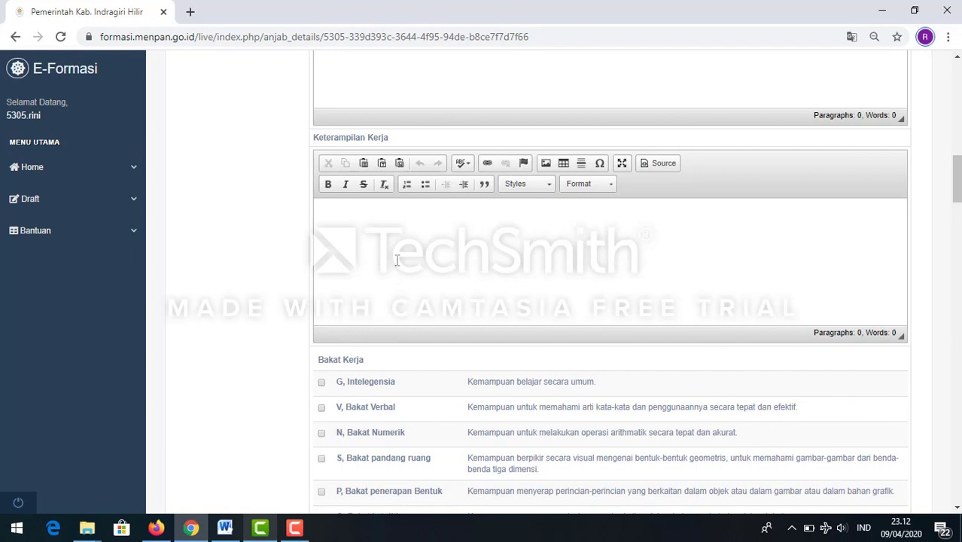
click(353, 228)
scroll(336, 380, down, 2)
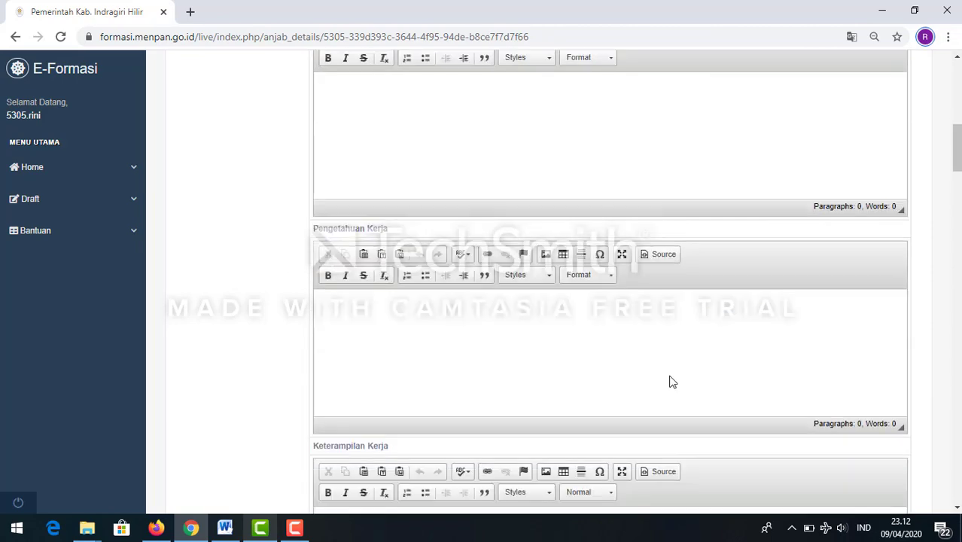
scroll(669, 381, down, 5)
scroll(669, 381, down, 12)
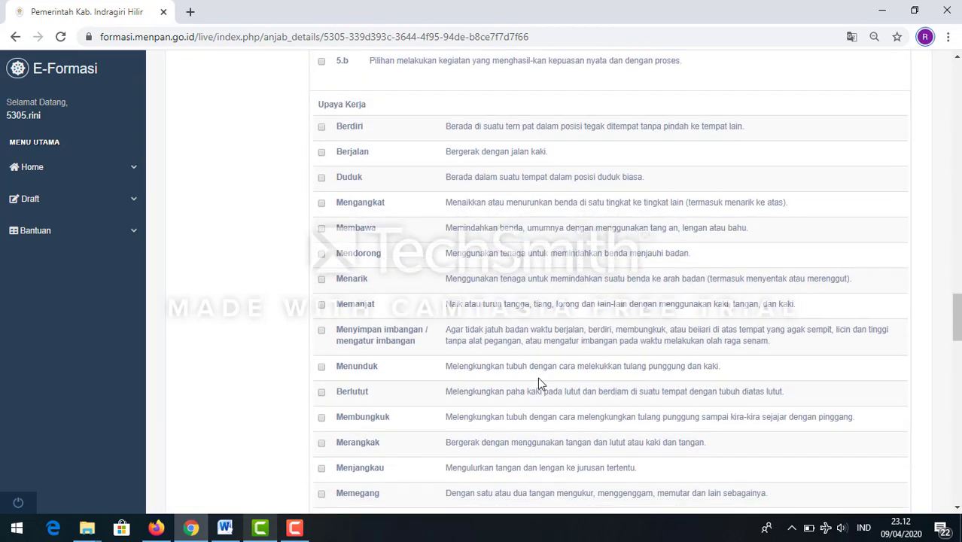
scroll(538, 384, down, 15)
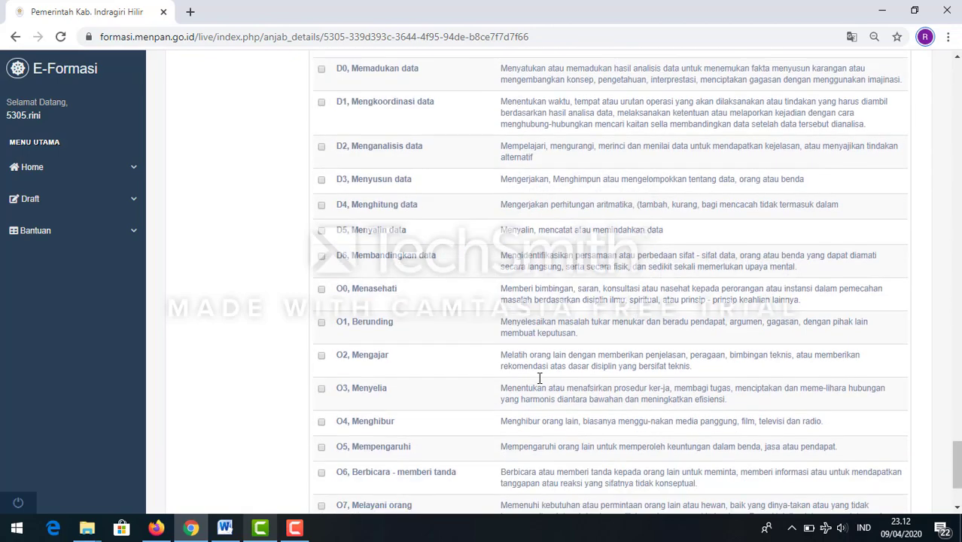
scroll(218, 316, up, 20)
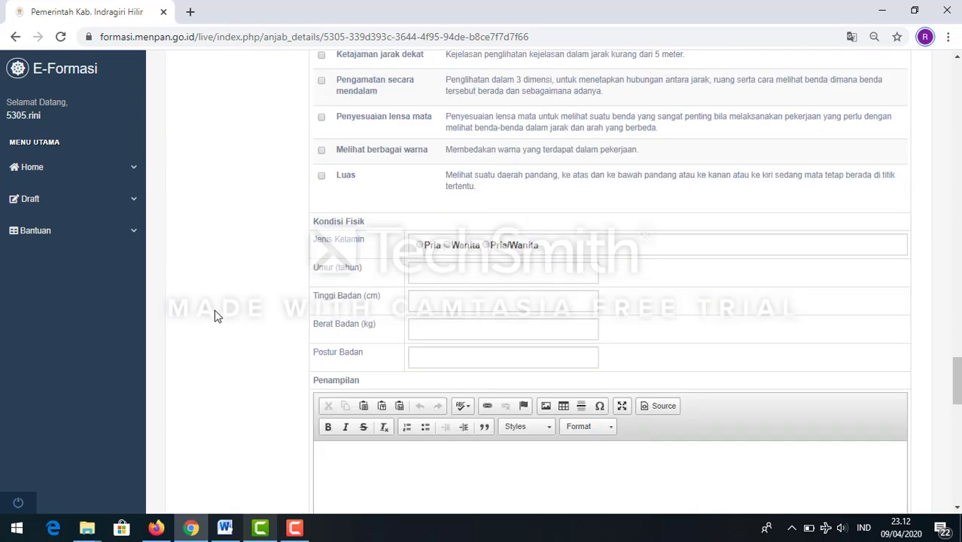
scroll(215, 316, up, 20)
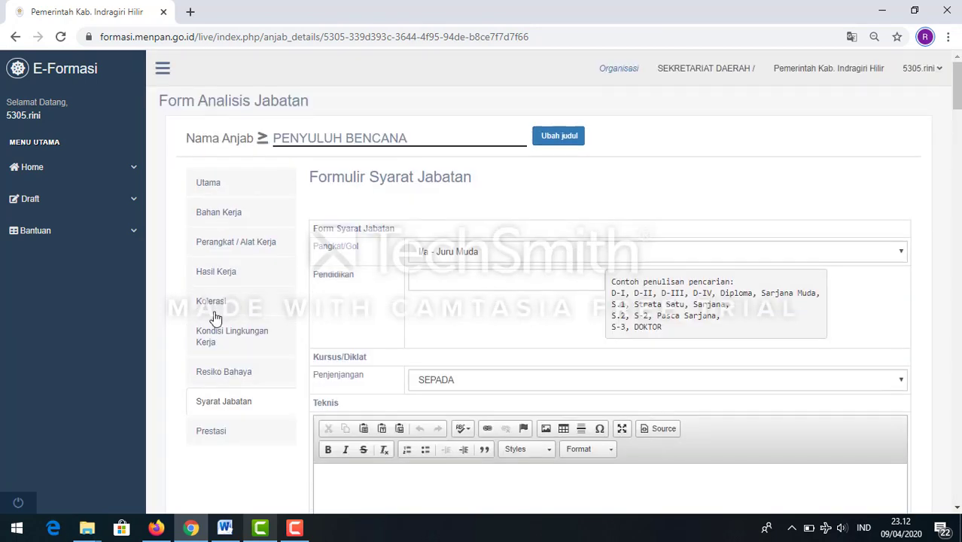
click(241, 434)
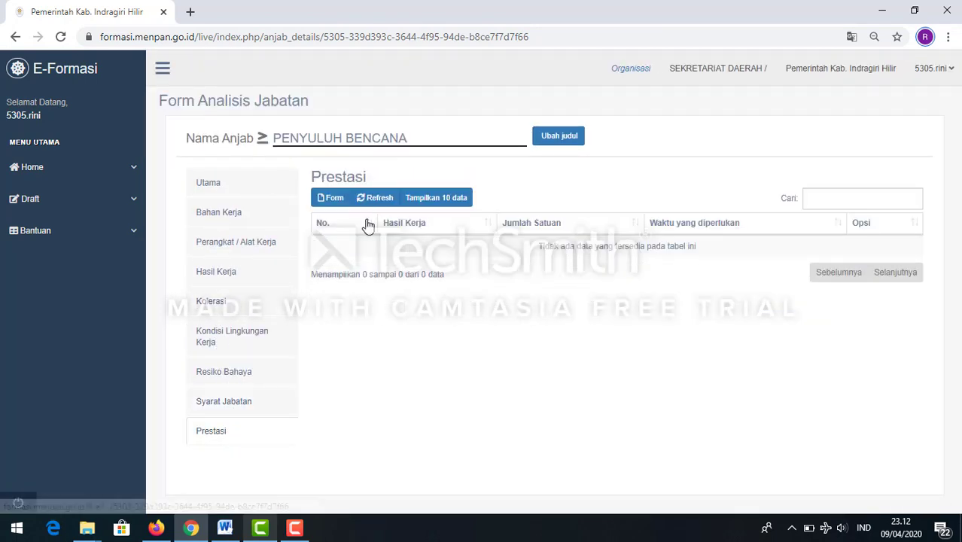